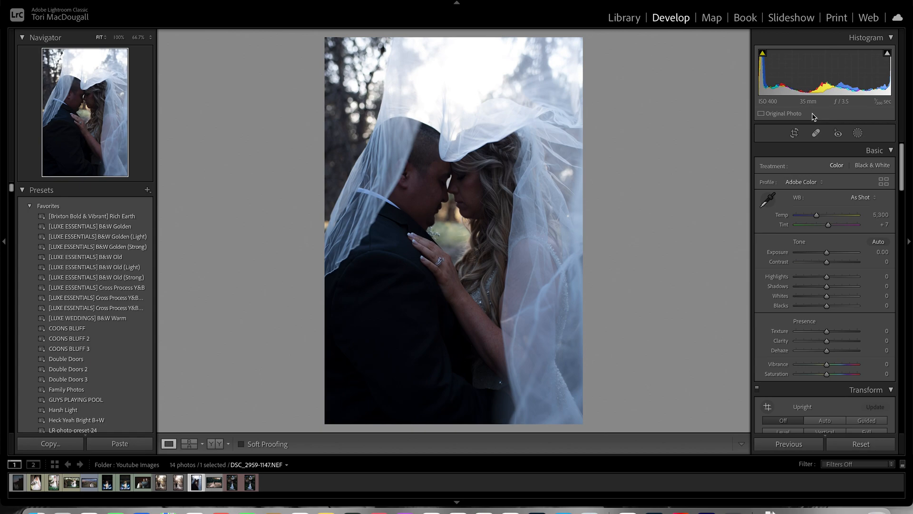
- Crop the portrait photo to a landscape framing around the couple, cutting away the bright sky and the lower suit area
{"action": "left_click", "coordinate": [794, 133]}
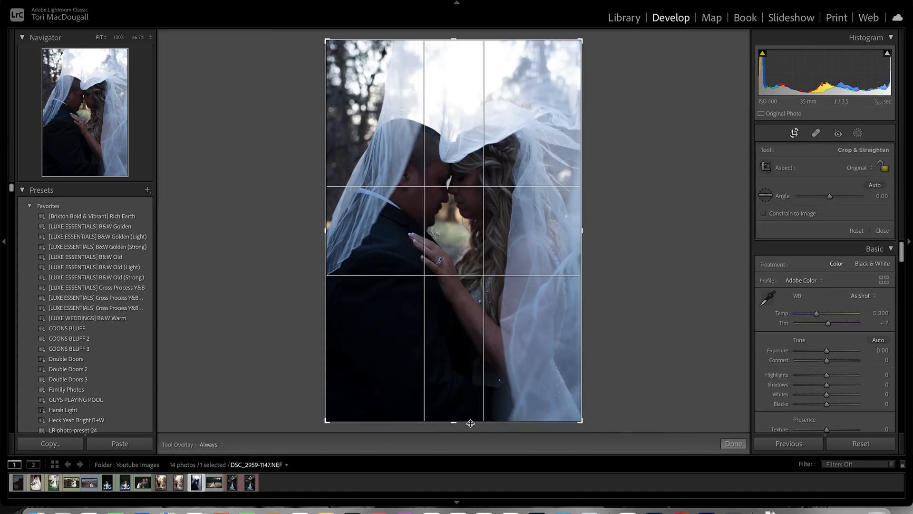
{"action": "left_click_drag", "start_coordinate": [457, 426], "coordinate": [456, 359]}
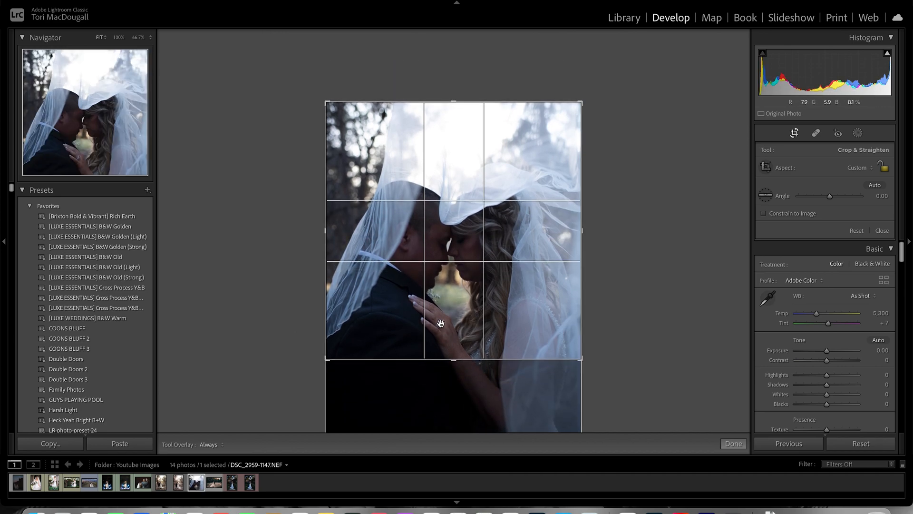
{"action": "left_click_drag", "start_coordinate": [457, 105], "coordinate": [455, 141]}
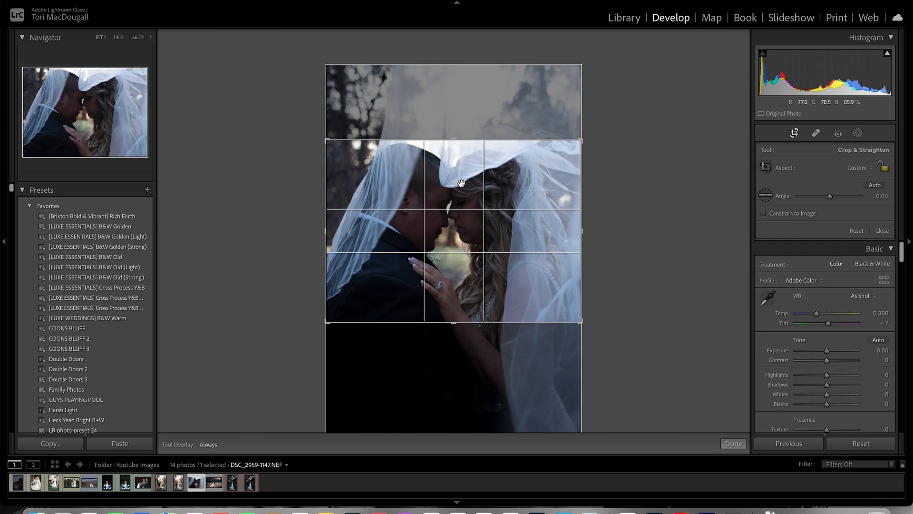
{"action": "mouse_move", "coordinate": [463, 195]}
{"action": "left_mouse_down"}
{"action": "mouse_move", "coordinate": [465, 183]}
{"action": "mouse_move", "coordinate": [469, 192]}
{"action": "left_mouse_up"}
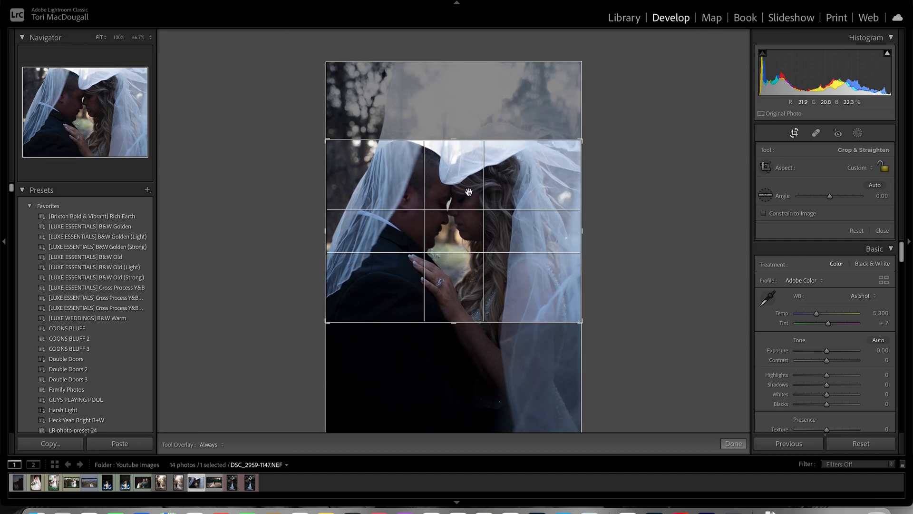
{"action": "key", "text": "r"}
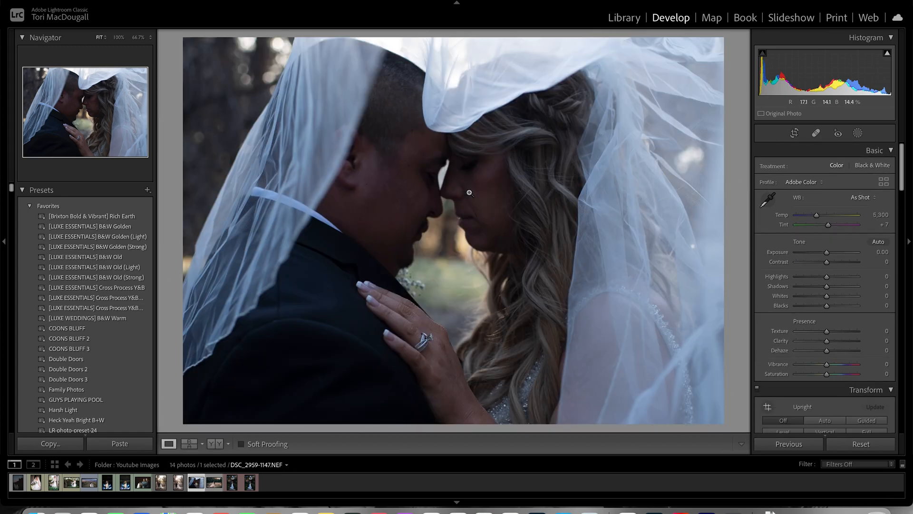
- Try the 16 x 9 and 16 x 10 aspect ratios on the existing crop
{"action": "left_click", "coordinate": [795, 134]}
{"action": "left_click", "coordinate": [857, 167]}
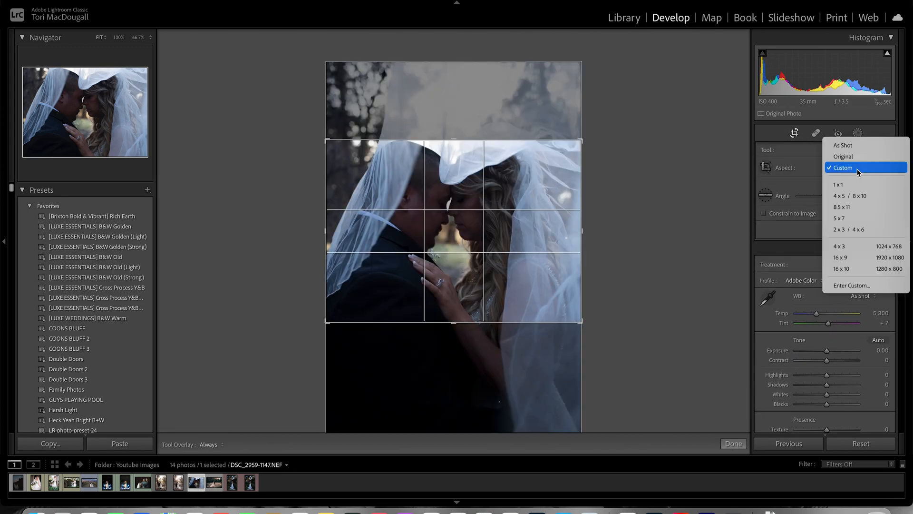
{"action": "left_click", "coordinate": [847, 259]}
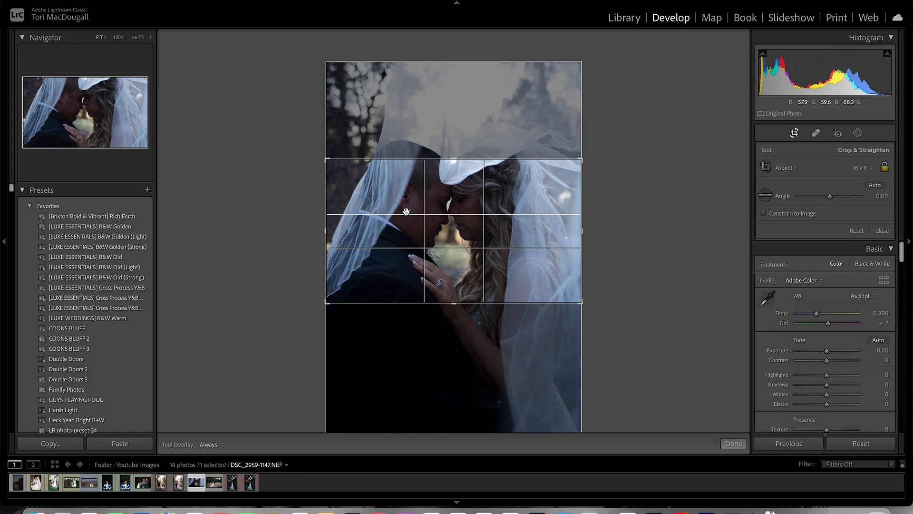
{"action": "left_click", "coordinate": [853, 169]}
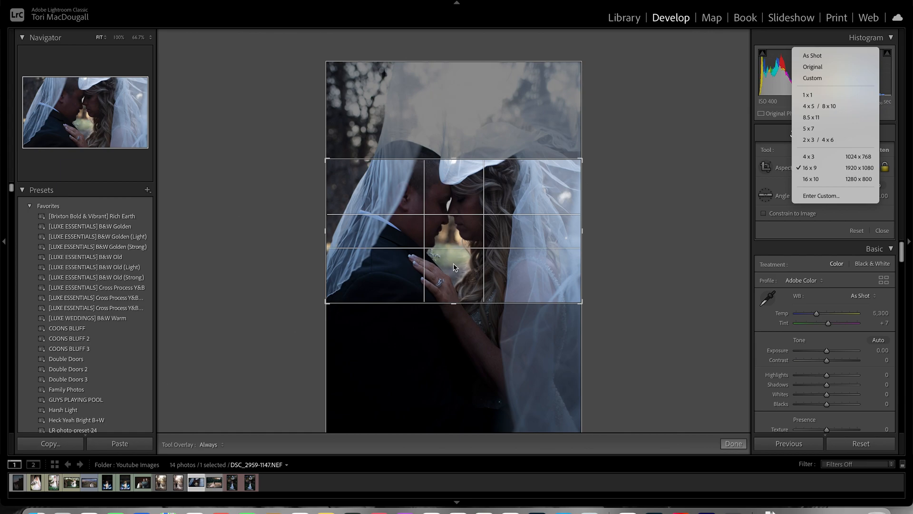
{"action": "left_click", "coordinate": [835, 179]}
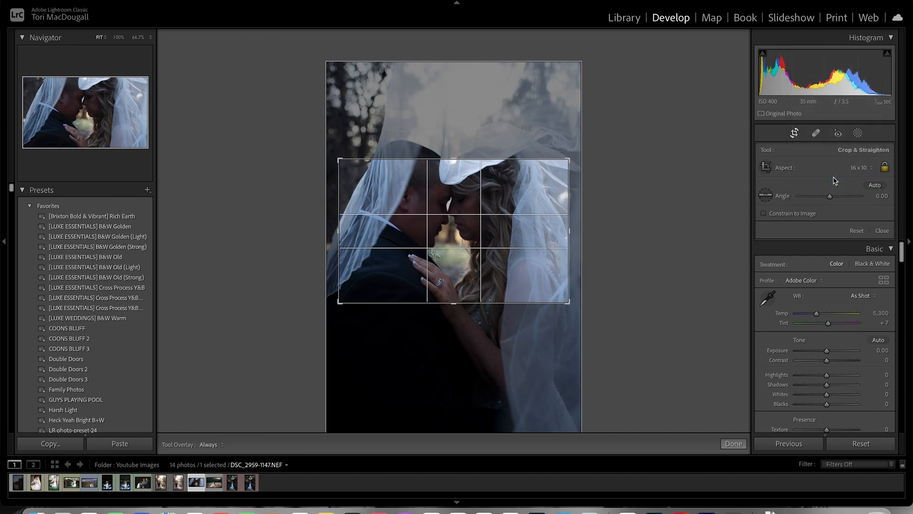
- Return the crop to a custom aspect spanning the photo's full width, reposition the couple within it, and apply it
{"action": "left_click", "coordinate": [860, 167]}
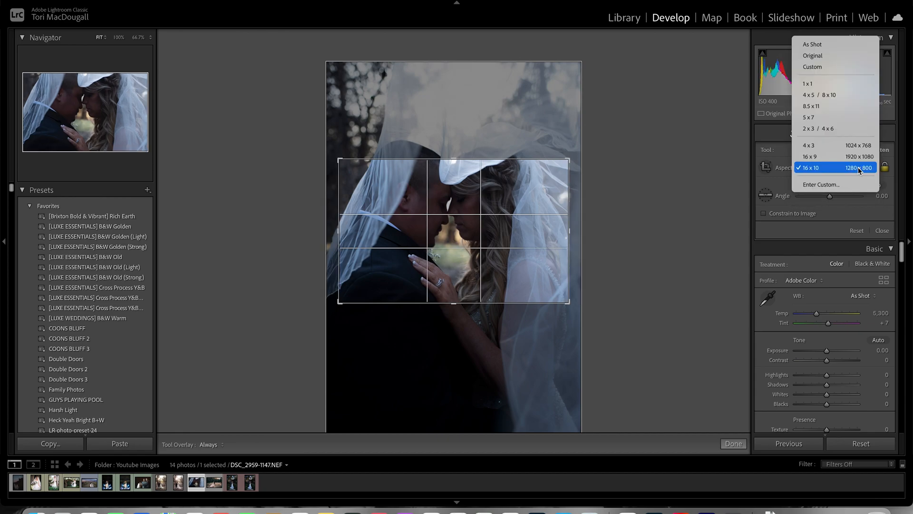
{"action": "left_click", "coordinate": [814, 56]}
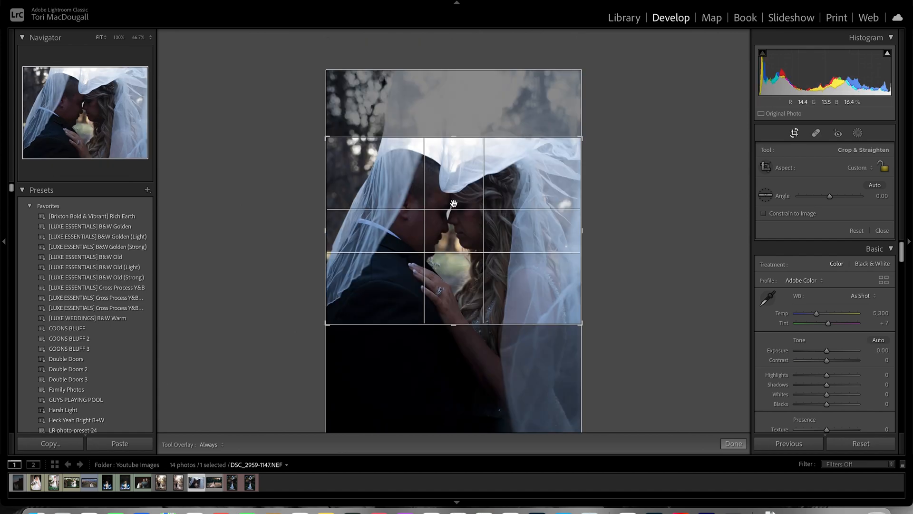
{"action": "left_click_drag", "start_coordinate": [454, 203], "coordinate": [454, 208]}
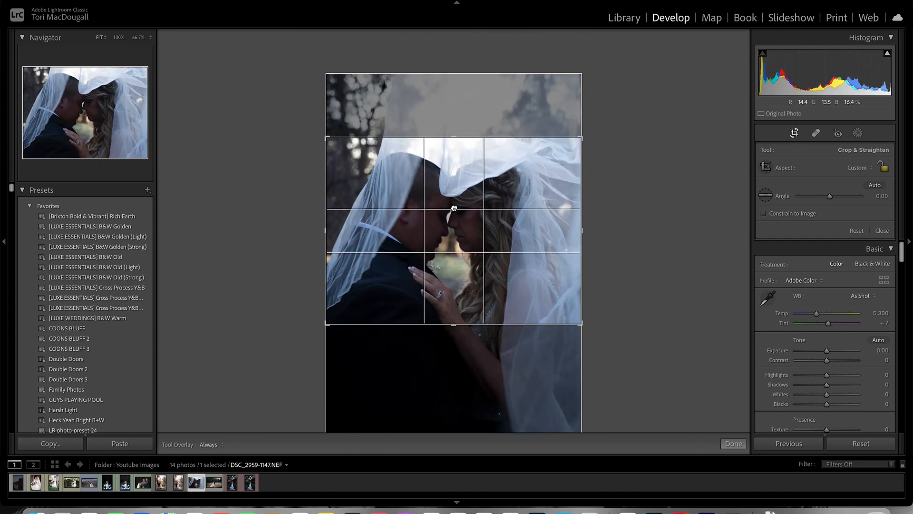
{"action": "key", "text": "Return"}
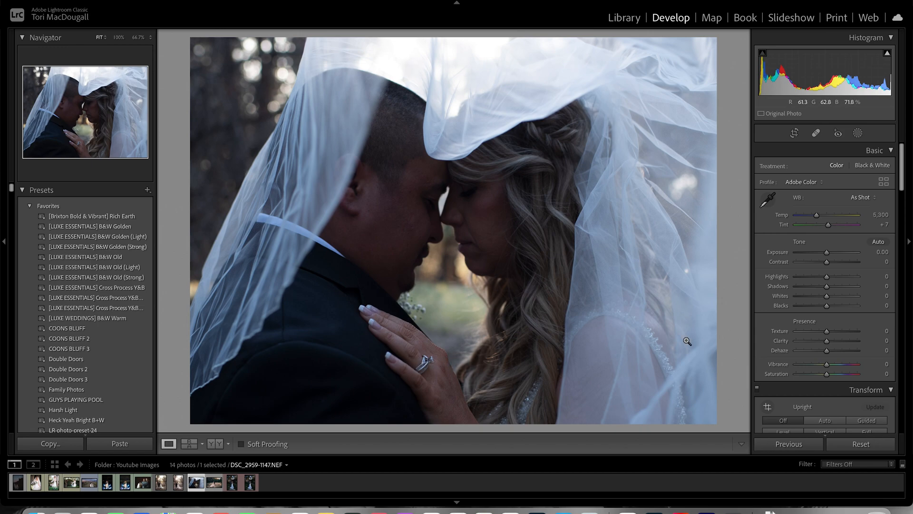
- Set Contrast to -20 and Exposure to +0.35, warm Temp to 6,982, and lower Highlights to -23
{"action": "left_click_drag", "start_coordinate": [829, 264], "coordinate": [832, 254]}
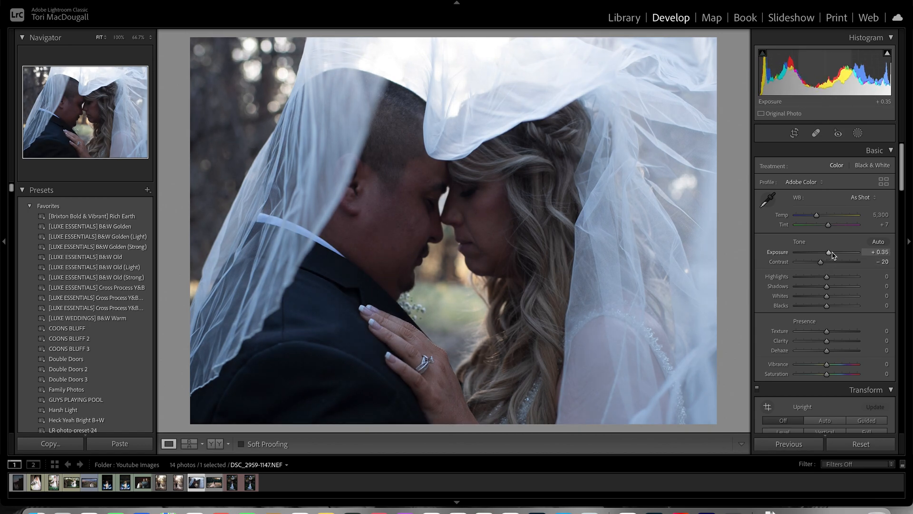
{"action": "left_click_drag", "start_coordinate": [817, 216], "coordinate": [828, 218]}
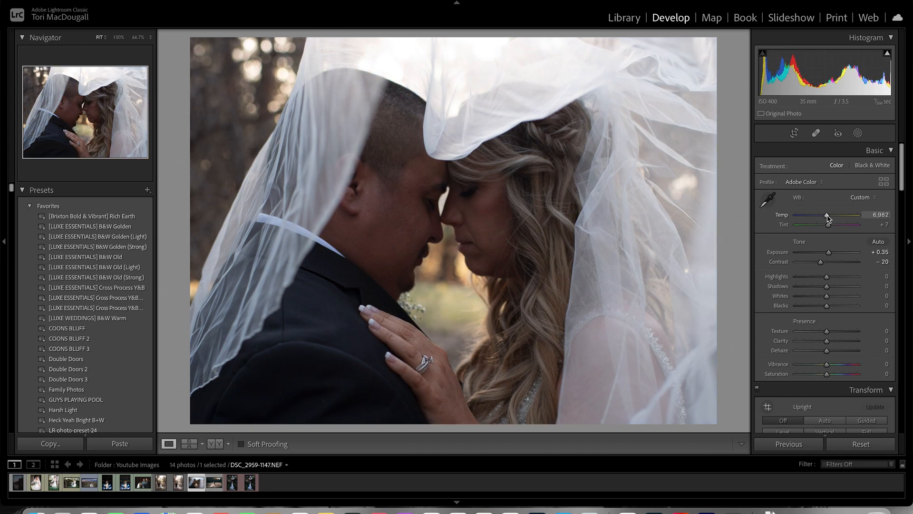
{"action": "mouse_move", "coordinate": [827, 278]}
{"action": "left_mouse_down"}
{"action": "mouse_move", "coordinate": [838, 278]}
{"action": "mouse_move", "coordinate": [819, 276]}
{"action": "left_mouse_up"}
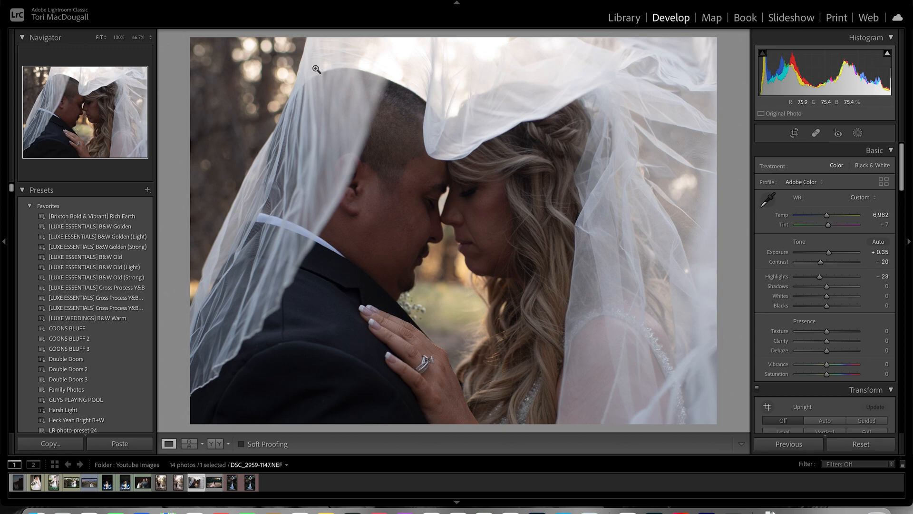
- Set Shadows to +17 and Whites to +14, reset Blacks to 0, and set Clarity to +22 and Dehaze to -13
{"action": "left_click_drag", "start_coordinate": [827, 286], "coordinate": [832, 311]}
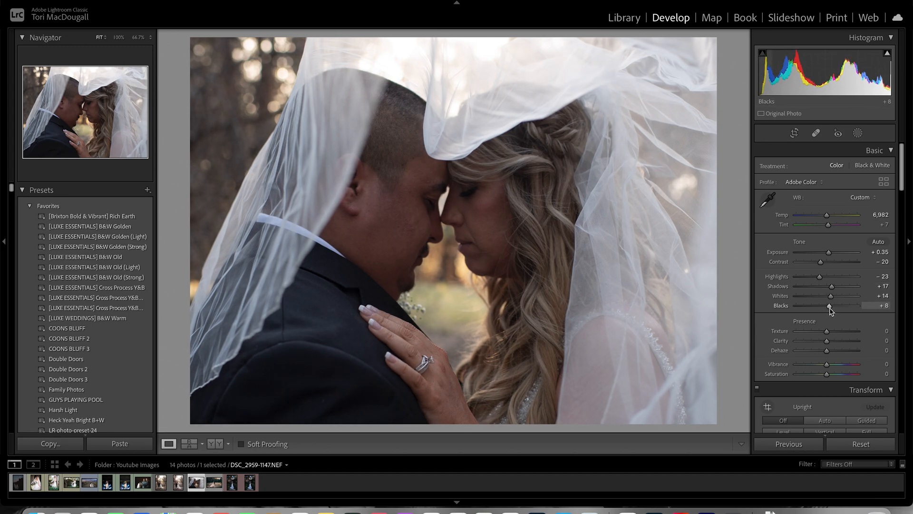
{"action": "double_click", "coordinate": [779, 306]}
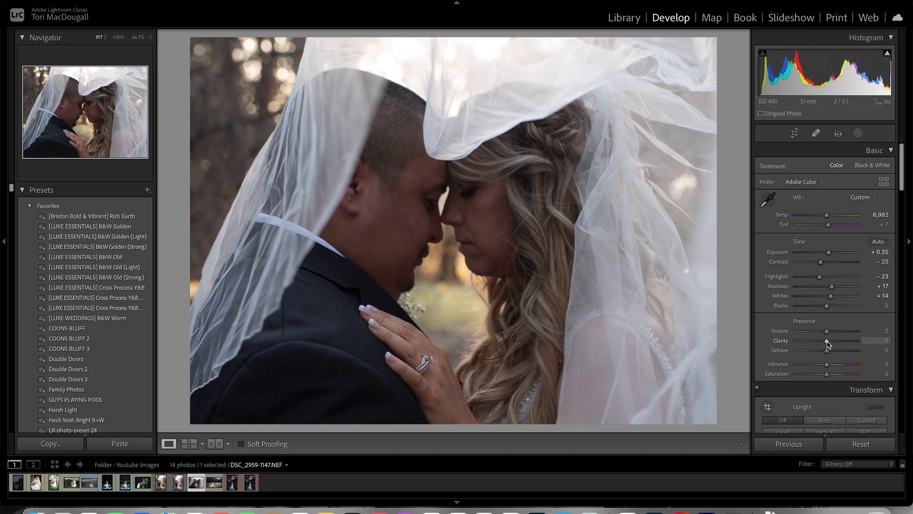
{"action": "left_click_drag", "start_coordinate": [827, 343], "coordinate": [824, 353]}
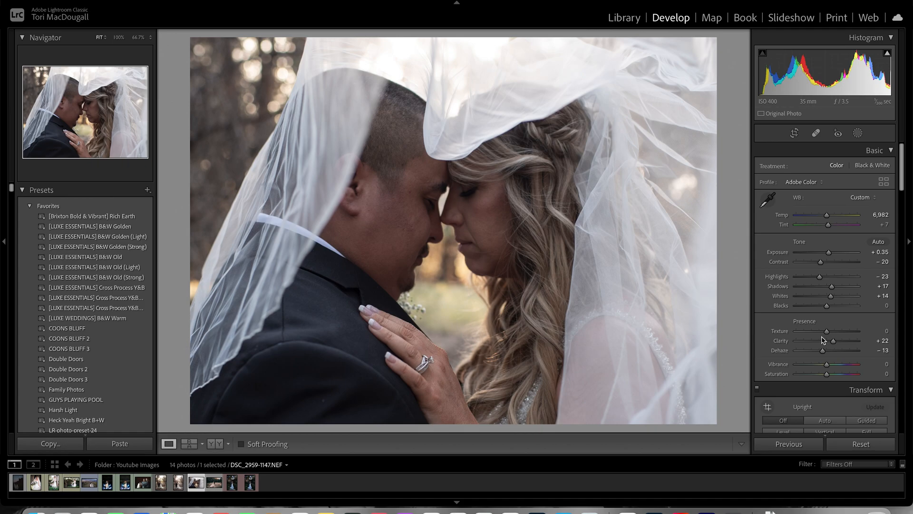
- Shape the point tone curve with a midtone point at input 120, output 129, and lower the white point to output 246
{"action": "scroll", "coordinate": [824, 340], "scroll_direction": "down", "scroll_amount": 5}
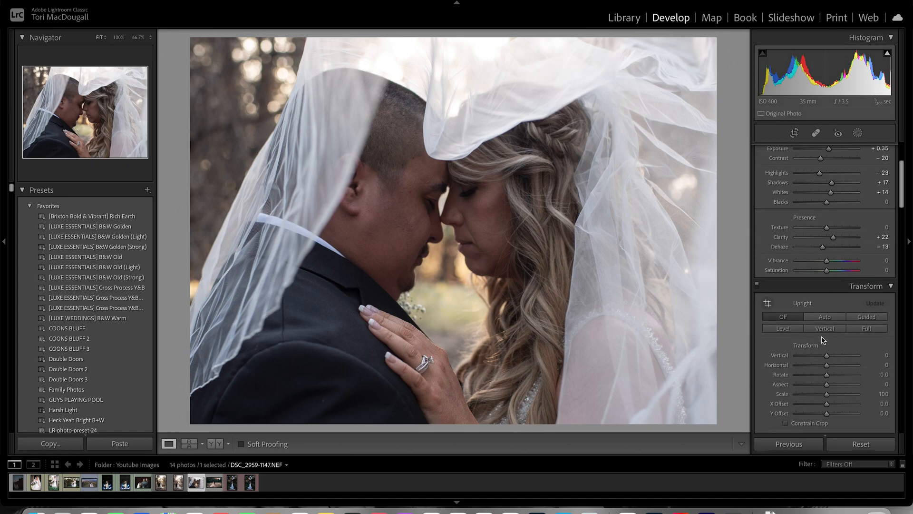
{"action": "scroll", "coordinate": [823, 339], "scroll_direction": "down", "scroll_amount": 6}
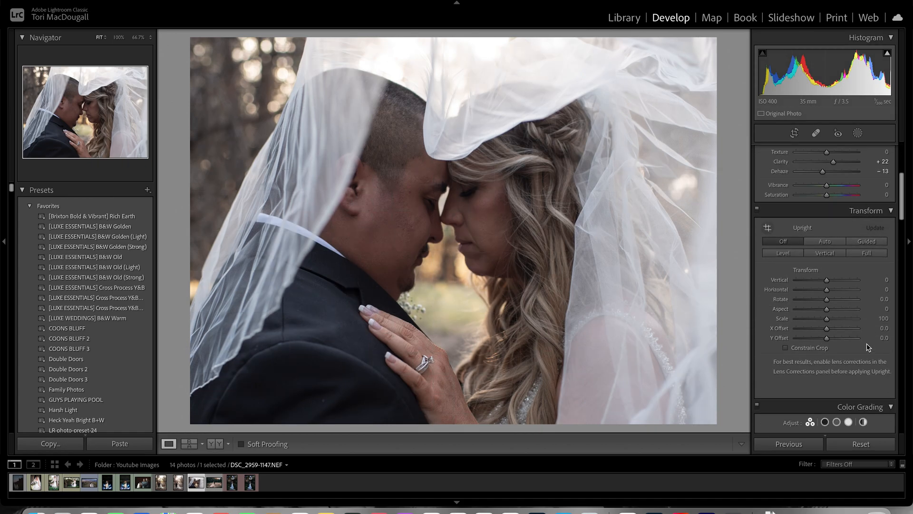
{"action": "scroll", "coordinate": [849, 339], "scroll_direction": "down", "scroll_amount": 7}
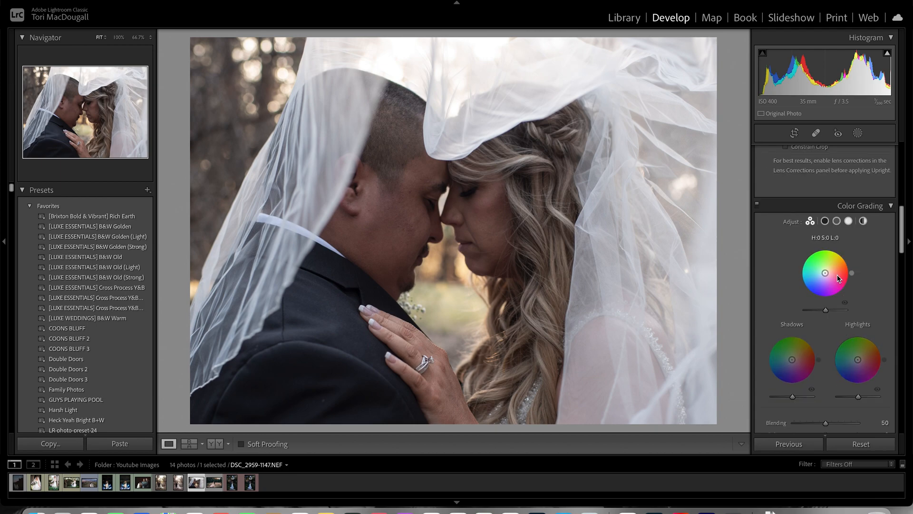
{"action": "left_click", "coordinate": [810, 283]}
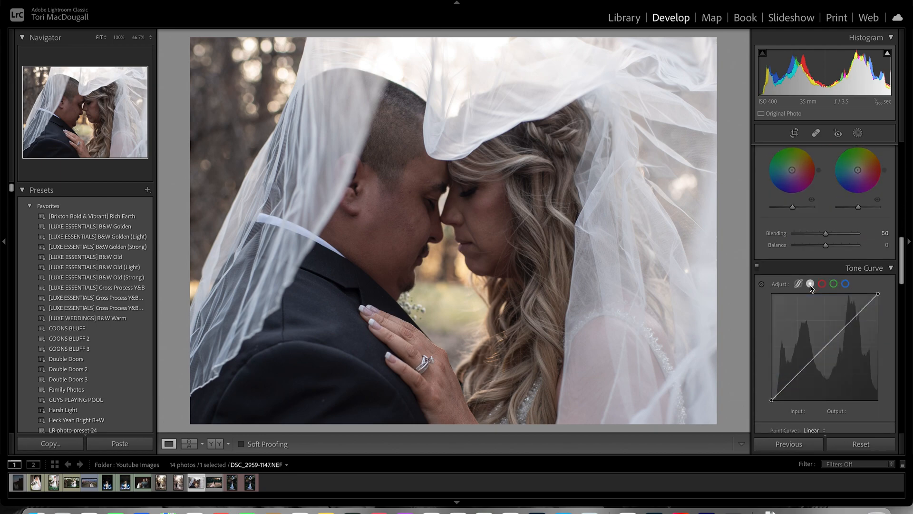
{"action": "scroll", "coordinate": [817, 295], "scroll_direction": "down", "scroll_amount": 1}
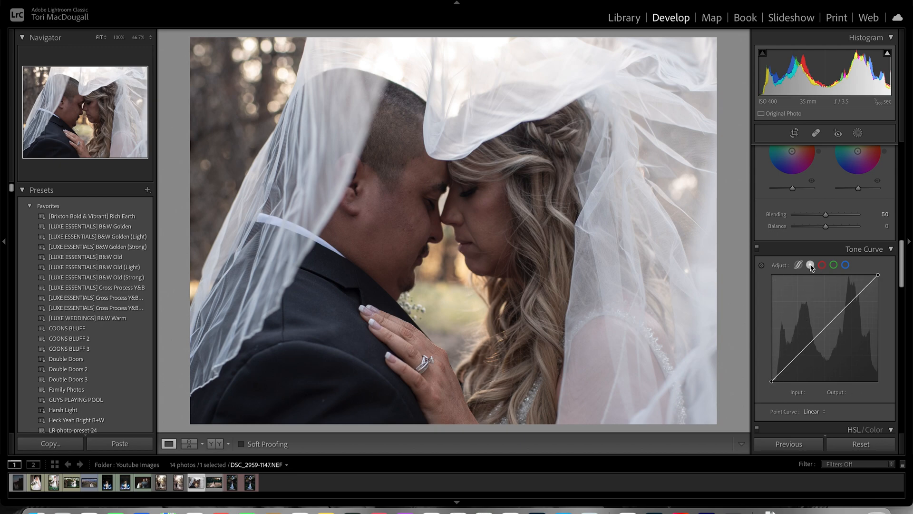
{"action": "mouse_move", "coordinate": [771, 382]}
{"action": "left_mouse_down"}
{"action": "mouse_move", "coordinate": [771, 375]}
{"action": "mouse_move", "coordinate": [770, 391]}
{"action": "mouse_move", "coordinate": [771, 383]}
{"action": "left_mouse_up"}
{"action": "left_click_drag", "start_coordinate": [827, 326], "coordinate": [822, 327]}
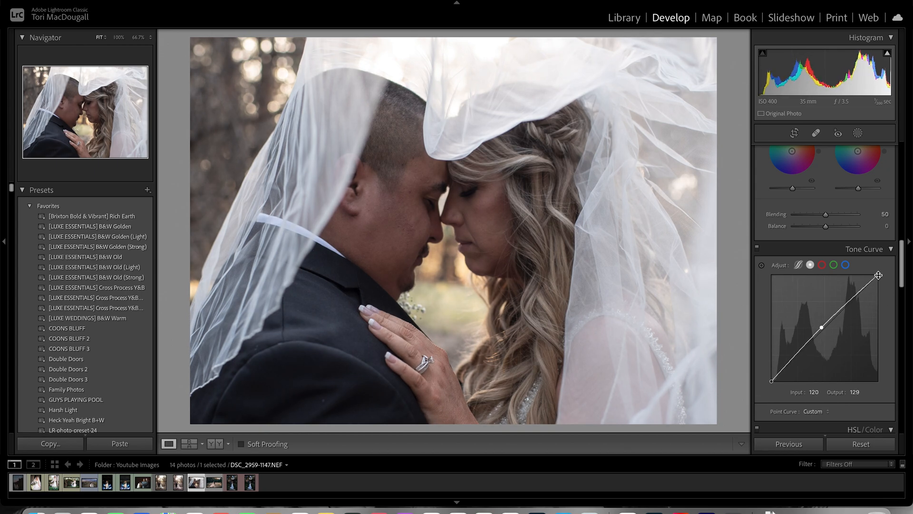
{"action": "left_click_drag", "start_coordinate": [878, 275], "coordinate": [880, 281]}
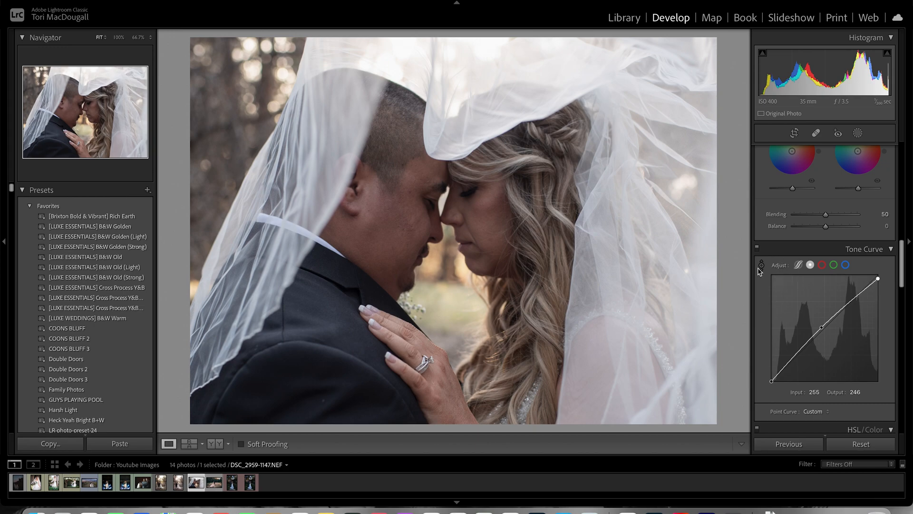
- Compare the photo with and without the tone curve adjustment
{"action": "left_click", "coordinate": [758, 248]}
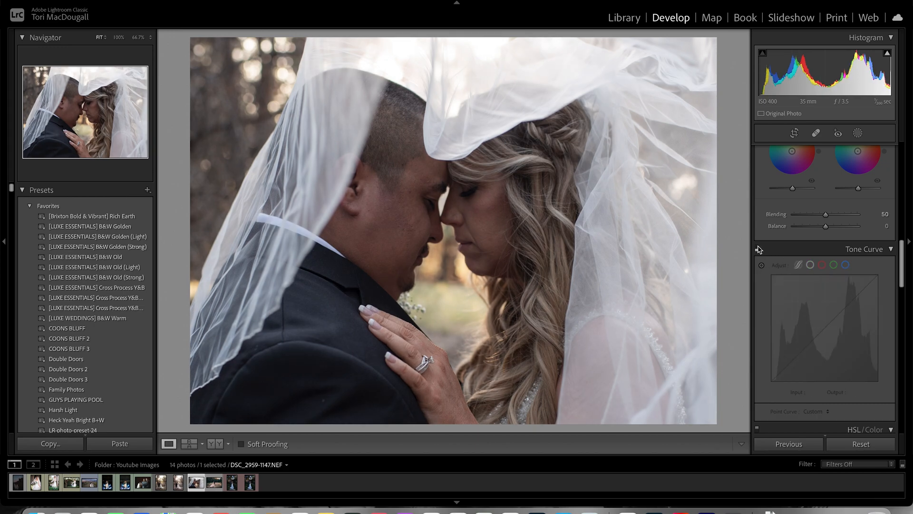
{"action": "left_click", "coordinate": [758, 249]}
{"action": "left_click", "coordinate": [758, 248]}
{"action": "left_click", "coordinate": [758, 248]}
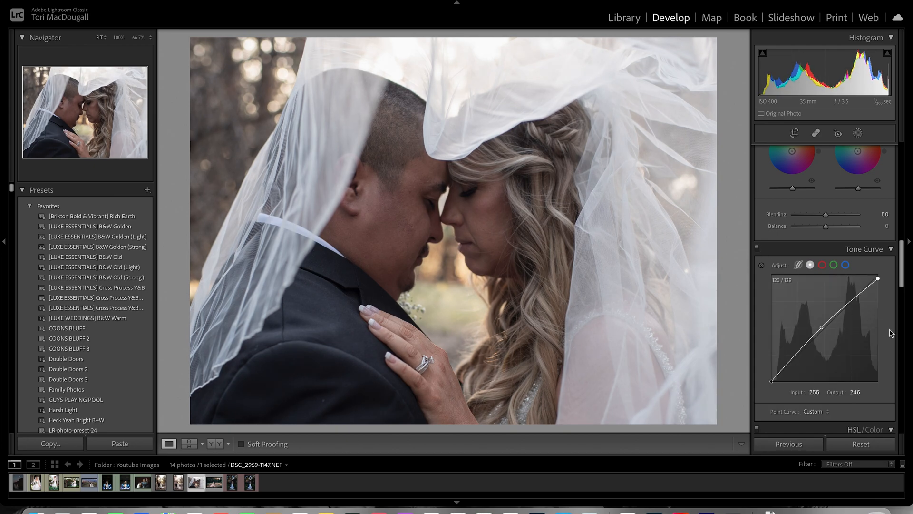
- Set Luminance to +35 for Red, +28 for Orange and +11 for Yellow, and Red Saturation to -8
{"action": "left_click_drag", "start_coordinate": [901, 283], "coordinate": [902, 337]}
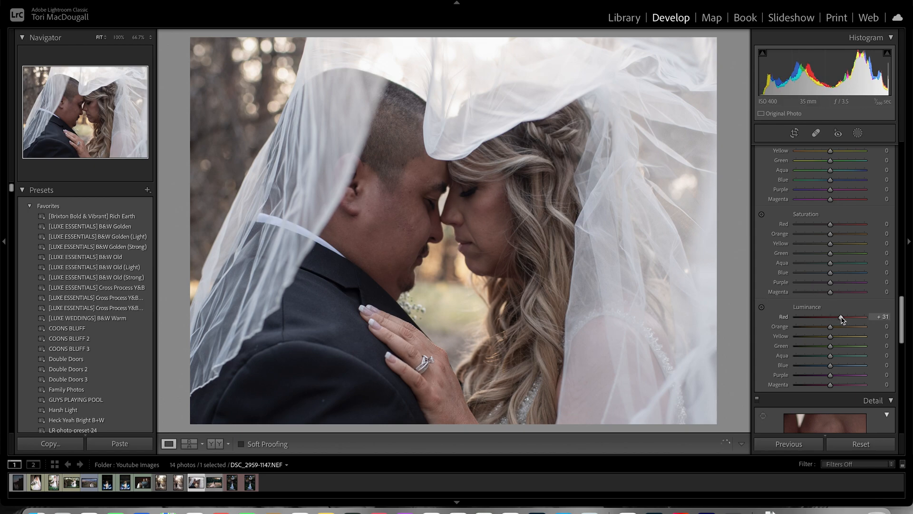
{"action": "left_click_drag", "start_coordinate": [820, 319], "coordinate": [841, 321]}
{"action": "left_click_drag", "start_coordinate": [850, 322], "coordinate": [852, 321]}
{"action": "mouse_move", "coordinate": [831, 326]}
{"action": "left_mouse_down"}
{"action": "mouse_move", "coordinate": [841, 330]}
{"action": "mouse_move", "coordinate": [832, 336]}
{"action": "left_mouse_up"}
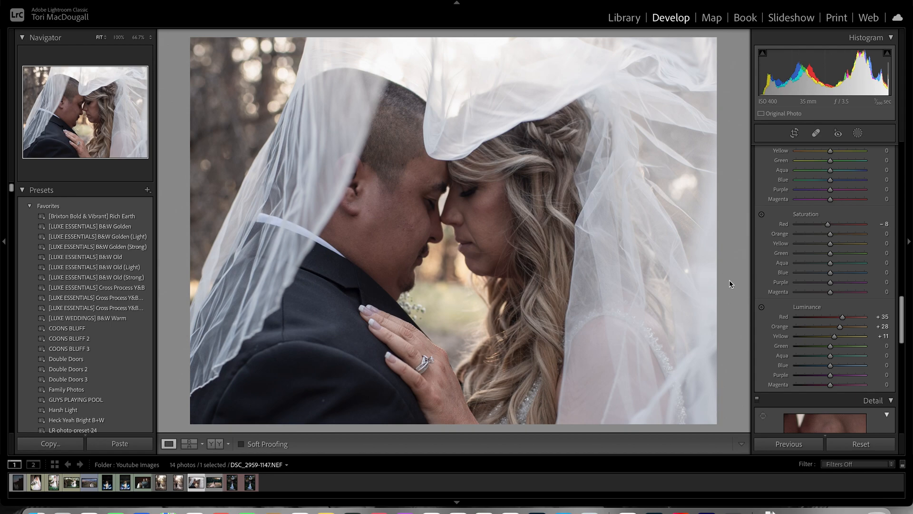
- Start a new brush mask with the Luxe Portrait - Skin Softener effect and set its amount to 73
{"action": "left_click", "coordinate": [859, 133]}
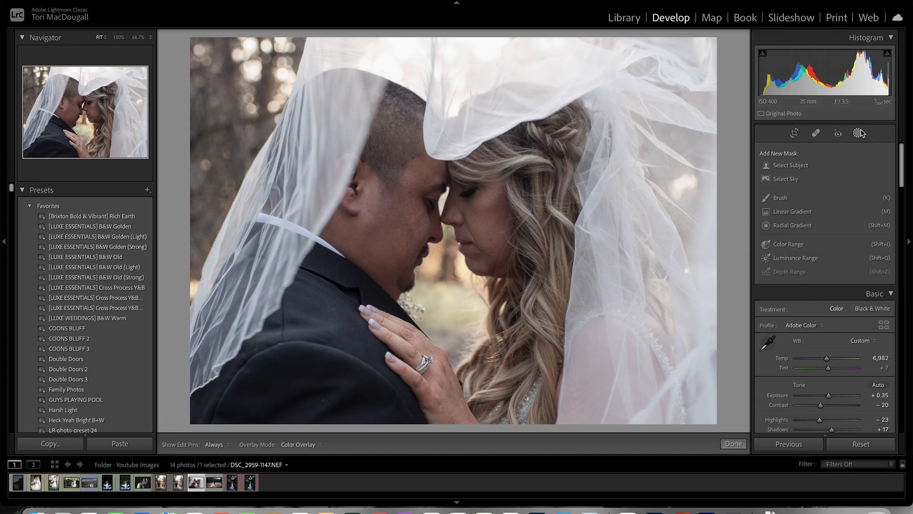
{"action": "left_click", "coordinate": [784, 198]}
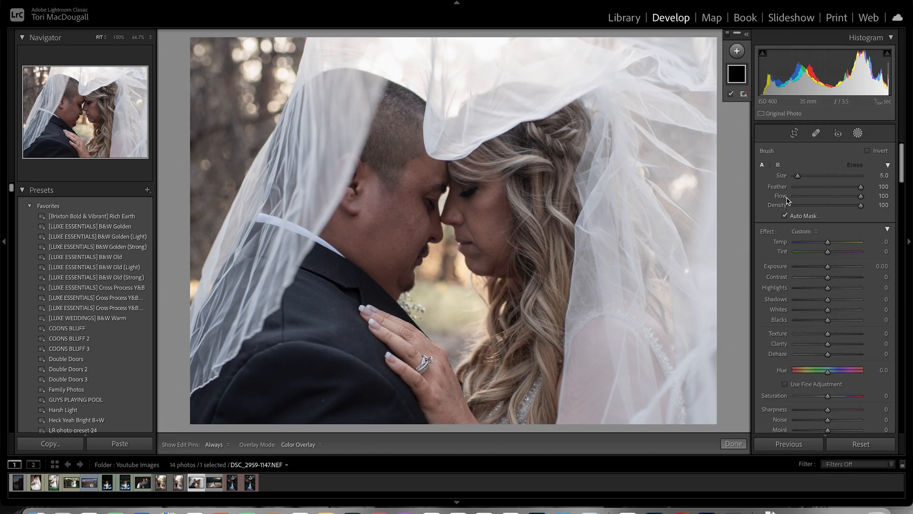
{"action": "left_click", "coordinate": [814, 231]}
{"action": "scroll", "coordinate": [849, 290], "scroll_direction": "down", "scroll_amount": 10}
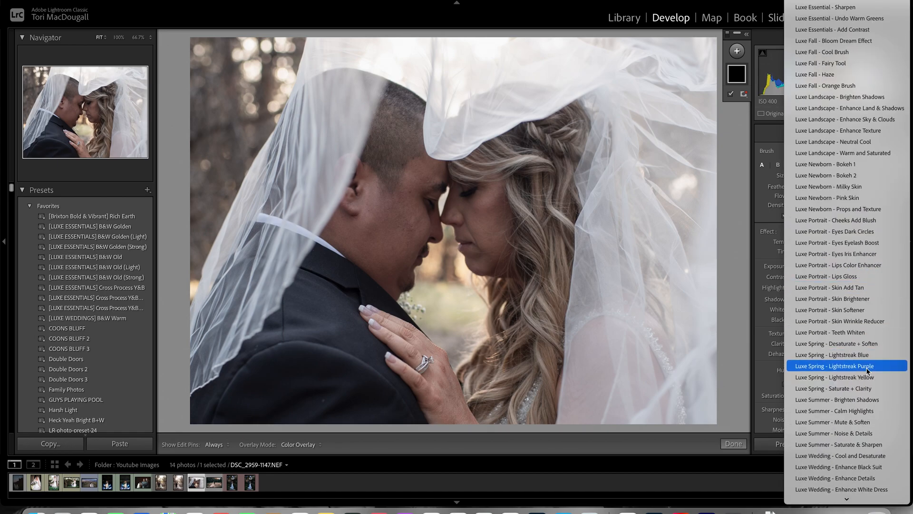
{"action": "left_click", "coordinate": [845, 310]}
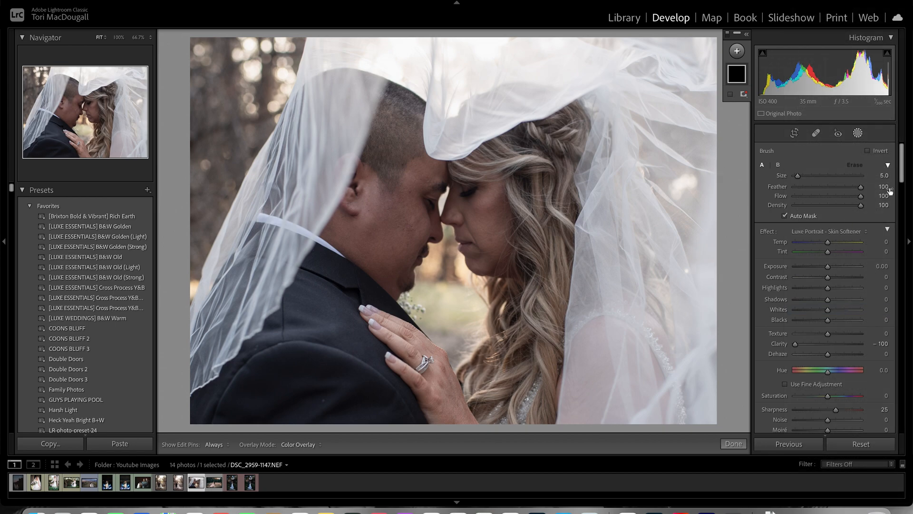
{"action": "left_click", "coordinate": [887, 231]}
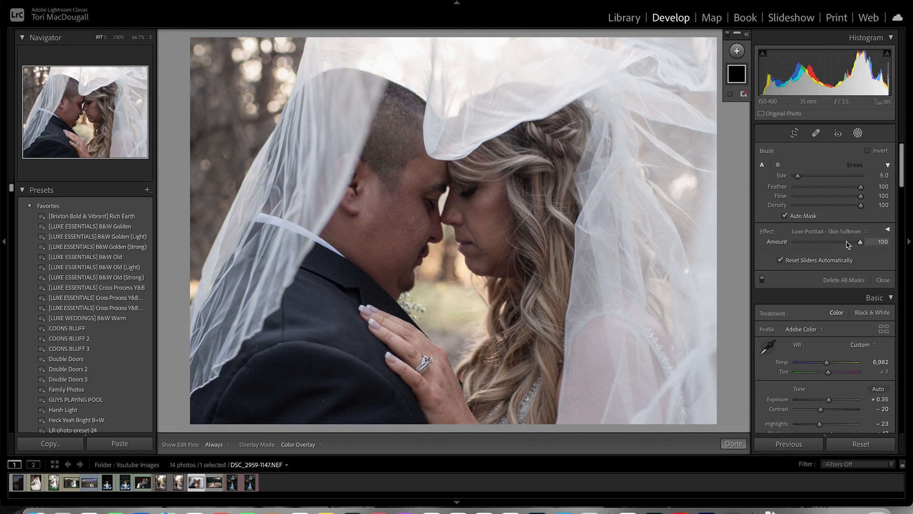
{"action": "left_click_drag", "start_coordinate": [861, 242], "coordinate": [847, 244]}
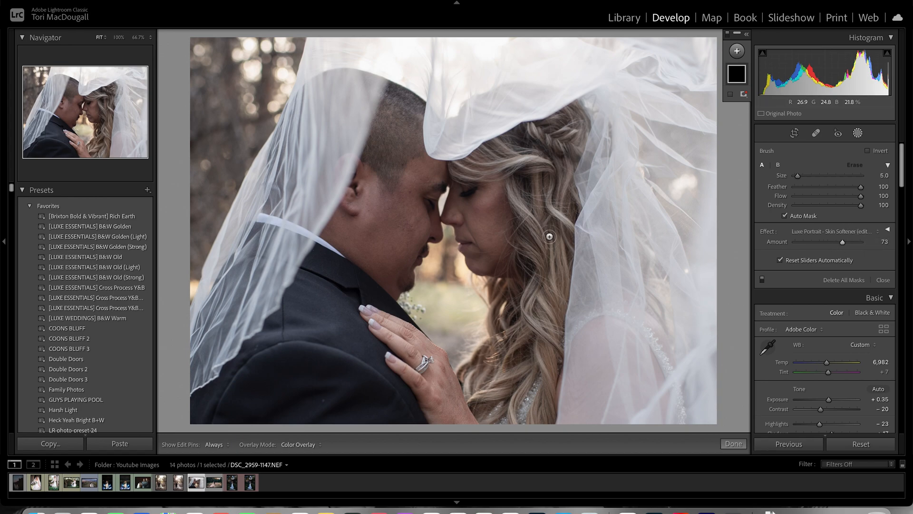
- Paint the skin softener mask over the bride's and the groom's faces, enlarging the brush to size 7
{"action": "key", "text": "h"}
{"action": "mouse_move", "coordinate": [491, 233]}
{"action": "left_mouse_down"}
{"action": "mouse_move", "coordinate": [478, 258]}
{"action": "mouse_move", "coordinate": [487, 249]}
{"action": "mouse_move", "coordinate": [476, 226]}
{"action": "mouse_move", "coordinate": [454, 214]}
{"action": "mouse_move", "coordinate": [491, 202]}
{"action": "mouse_move", "coordinate": [499, 185]}
{"action": "mouse_move", "coordinate": [499, 243]}
{"action": "mouse_move", "coordinate": [488, 261]}
{"action": "mouse_move", "coordinate": [475, 257]}
{"action": "mouse_move", "coordinate": [500, 262]}
{"action": "left_mouse_up"}
{"action": "key", "text": "]"}
{"action": "key", "text": "]"}
{"action": "mouse_move", "coordinate": [424, 164]}
{"action": "left_mouse_down"}
{"action": "mouse_move", "coordinate": [401, 229]}
{"action": "mouse_move", "coordinate": [380, 212]}
{"action": "mouse_move", "coordinate": [385, 247]}
{"action": "mouse_move", "coordinate": [350, 236]}
{"action": "mouse_move", "coordinate": [401, 277]}
{"action": "left_mouse_up"}
{"action": "mouse_move", "coordinate": [378, 207]}
{"action": "left_mouse_down"}
{"action": "mouse_move", "coordinate": [344, 237]}
{"action": "mouse_move", "coordinate": [377, 263]}
{"action": "left_mouse_up"}
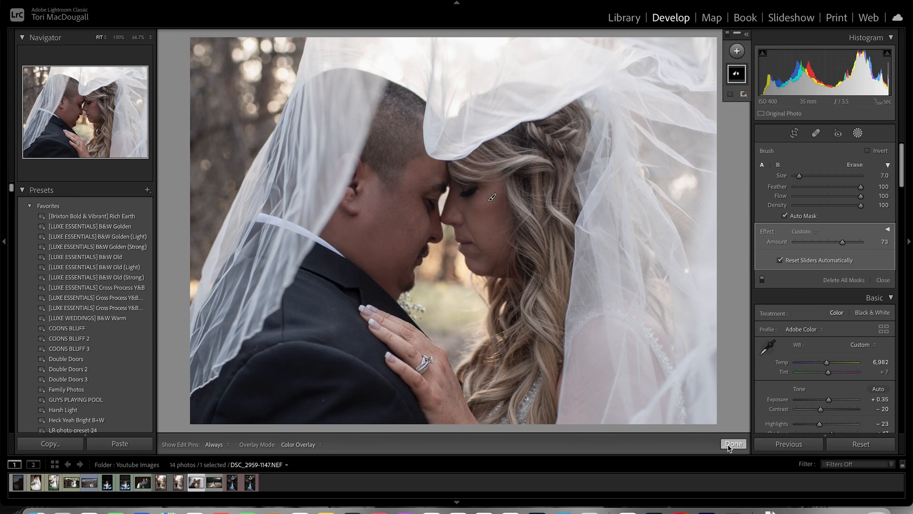
- Start another brush mask with the Clarity effect and paint over the bride's closed eye with a small brush
{"action": "left_click", "coordinate": [737, 51]}
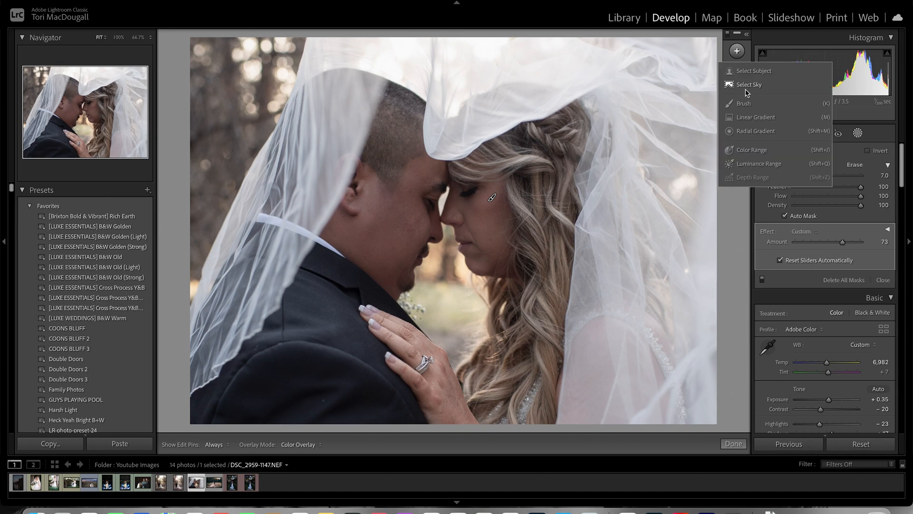
{"action": "left_click", "coordinate": [744, 103]}
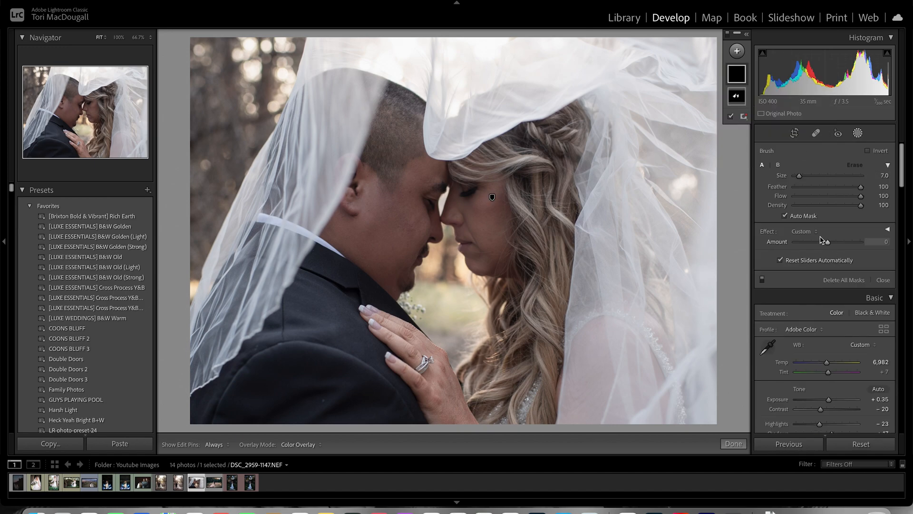
{"action": "left_click", "coordinate": [809, 232]}
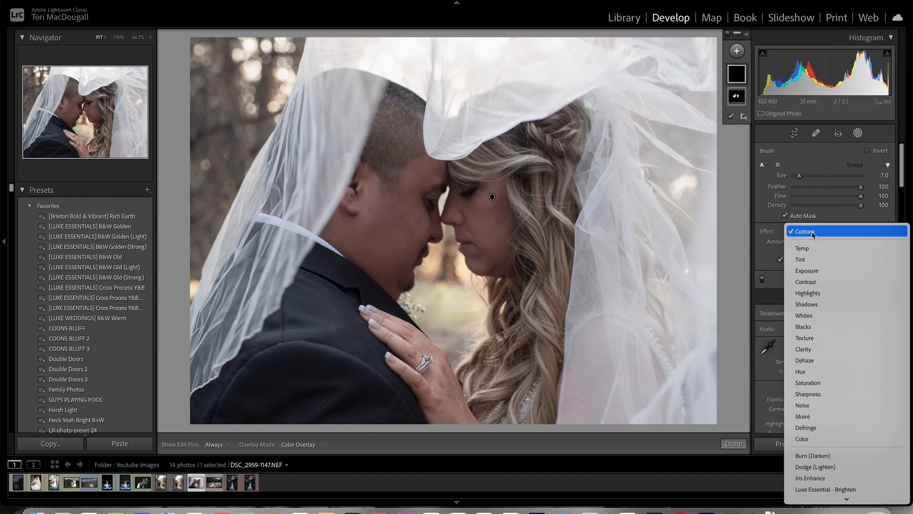
{"action": "left_click", "coordinate": [844, 348]}
{"action": "scroll", "coordinate": [484, 186], "scroll_direction": "down", "scroll_amount": 5}
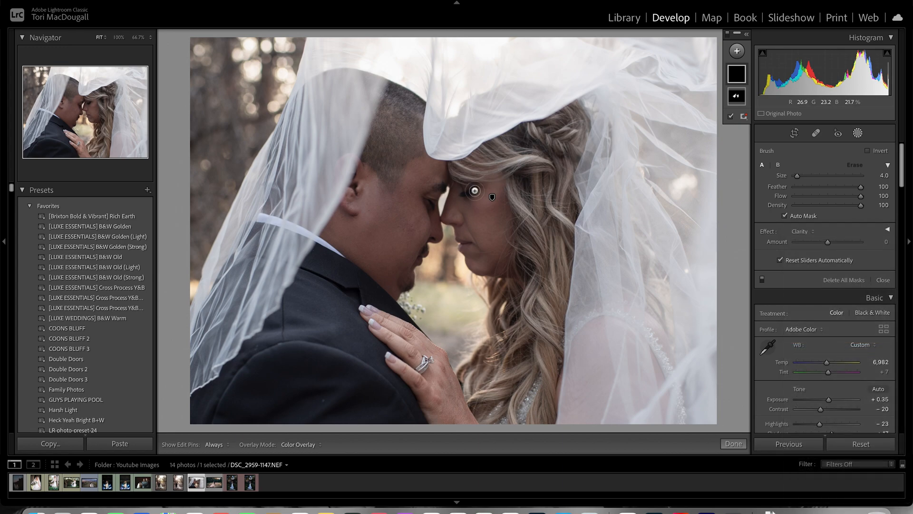
{"action": "left_click_drag", "start_coordinate": [473, 193], "coordinate": [478, 192]}
- Set the eye mask's Clarity amount to 31 and extend the mask over the bride's hand at brush size 8
{"action": "left_click_drag", "start_coordinate": [827, 242], "coordinate": [831, 242]}
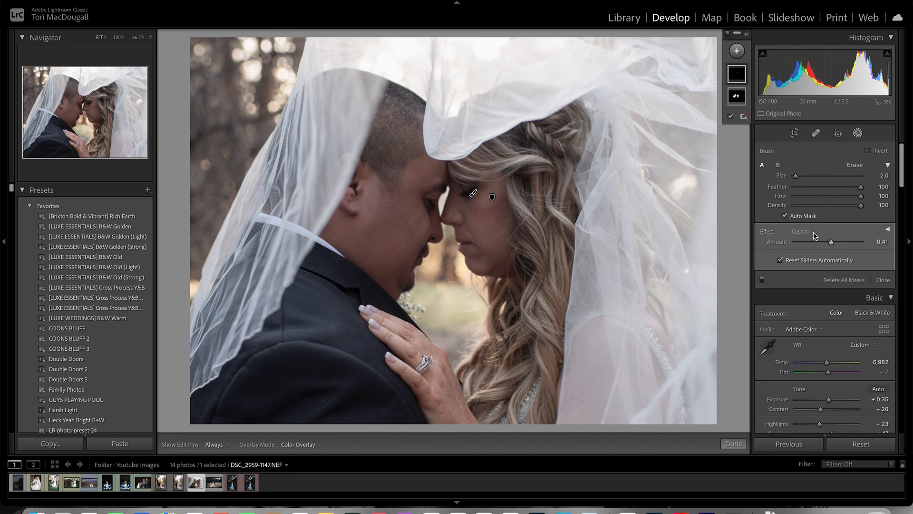
{"action": "left_click", "coordinate": [814, 235]}
{"action": "left_click", "coordinate": [812, 348]}
{"action": "scroll", "coordinate": [423, 366], "scroll_direction": "up", "scroll_amount": 4}
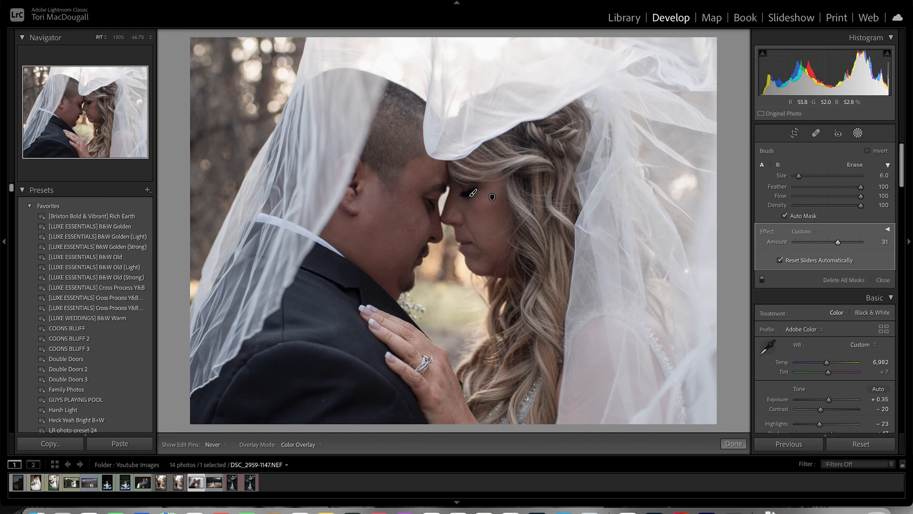
{"action": "scroll", "coordinate": [474, 193], "scroll_direction": "up", "scroll_amount": 2}
{"action": "key", "text": "h"}
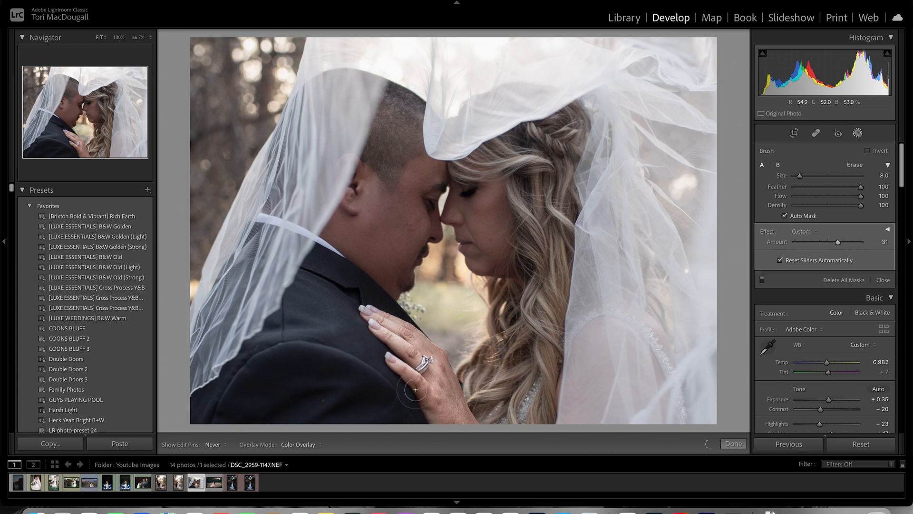
{"action": "key", "text": "h"}
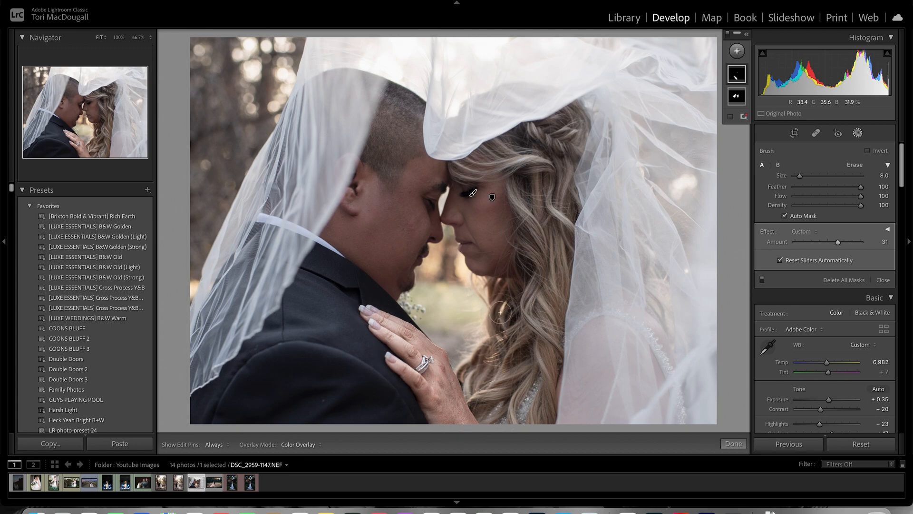
- Paint the clarity mask down the bride's curled hair, enlarging the brush to size 11
{"action": "mouse_move", "coordinate": [552, 174]}
{"action": "left_mouse_down"}
{"action": "mouse_move", "coordinate": [524, 177]}
{"action": "mouse_move", "coordinate": [549, 214]}
{"action": "mouse_move", "coordinate": [532, 236]}
{"action": "mouse_move", "coordinate": [561, 234]}
{"action": "left_mouse_up"}
{"action": "scroll", "coordinate": [561, 234], "scroll_direction": "up", "scroll_amount": 3}
{"action": "key", "text": "h"}
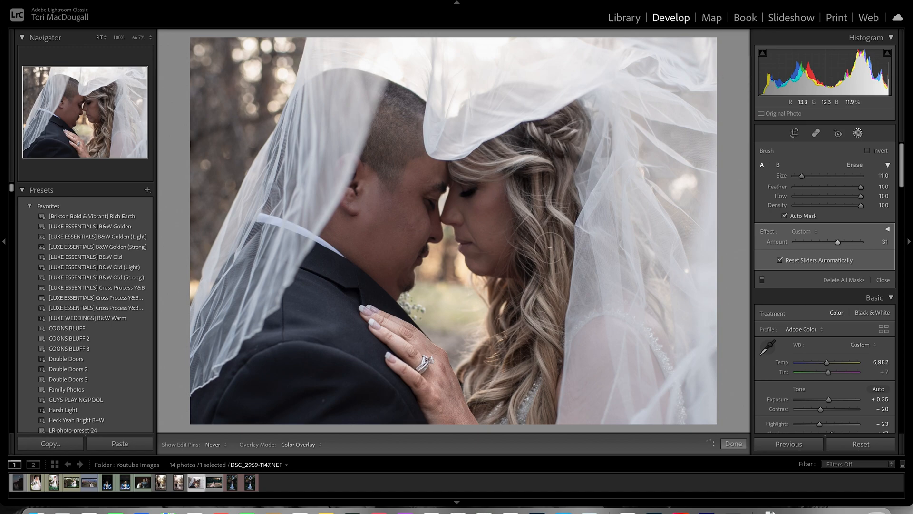
{"action": "key", "text": "h"}
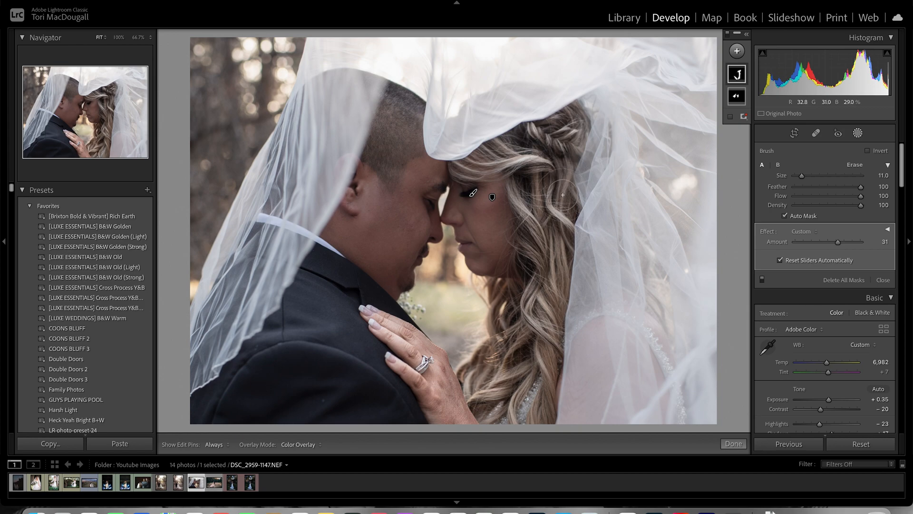
- Touch up the clarity mask on the bride's lower face at brush size 1 and the groom's ear at size 4
{"action": "scroll", "coordinate": [476, 236], "scroll_direction": "down", "scroll_amount": 6}
{"action": "key", "text": "h"}
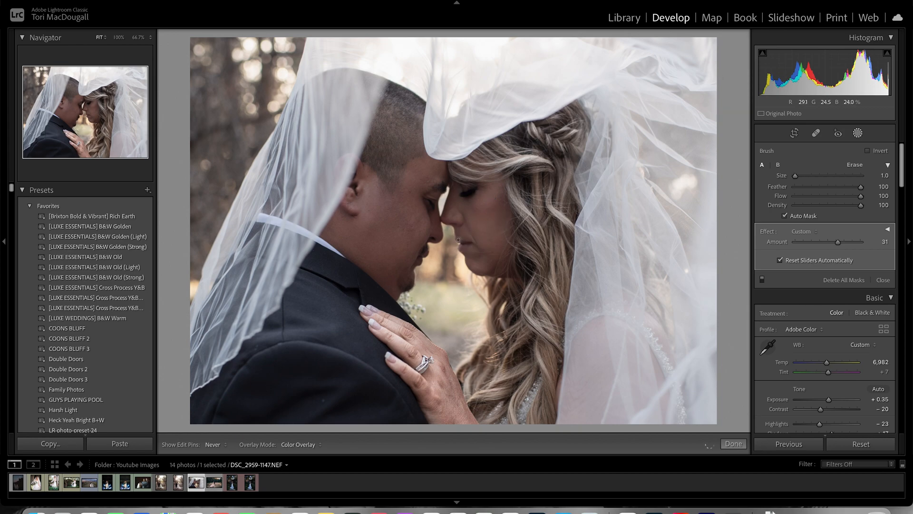
{"action": "key", "text": "h"}
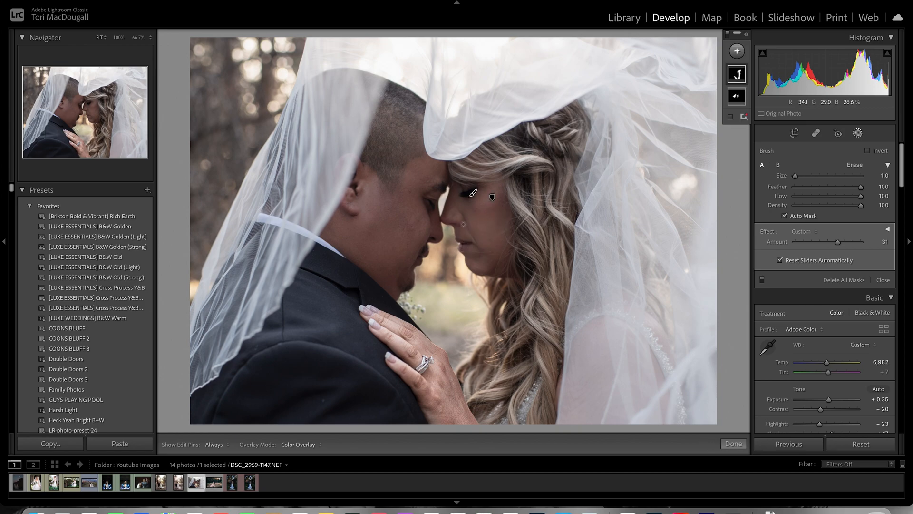
{"action": "scroll", "coordinate": [432, 209], "scroll_direction": "up", "scroll_amount": 3}
{"action": "key", "text": "h"}
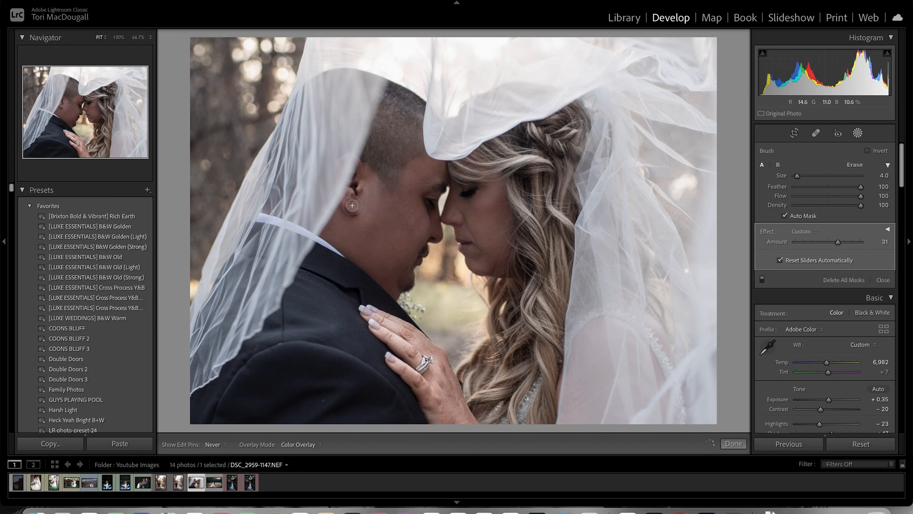
{"action": "key", "text": "h"}
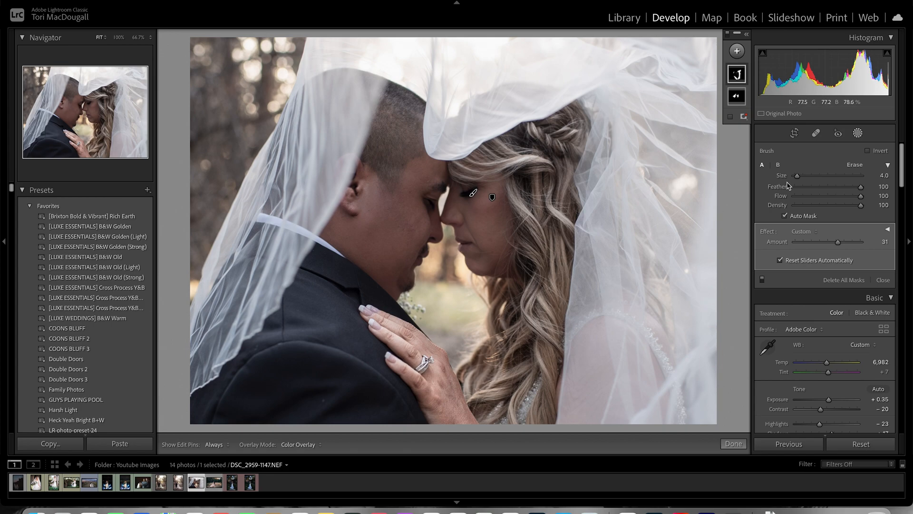
- Create a new brush mask with the Shadows effect and paint it over the groom's suit jacket, up to brush size 15
{"action": "left_click", "coordinate": [738, 52]}
{"action": "left_click", "coordinate": [743, 102]}
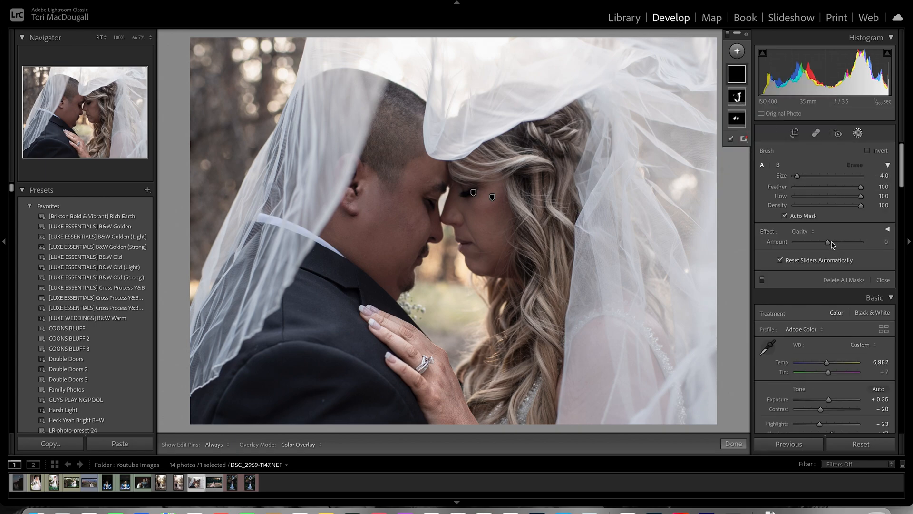
{"action": "left_click", "coordinate": [810, 233]}
{"action": "left_click", "coordinate": [809, 187]}
{"action": "scroll", "coordinate": [305, 380], "scroll_direction": "up", "scroll_amount": 11}
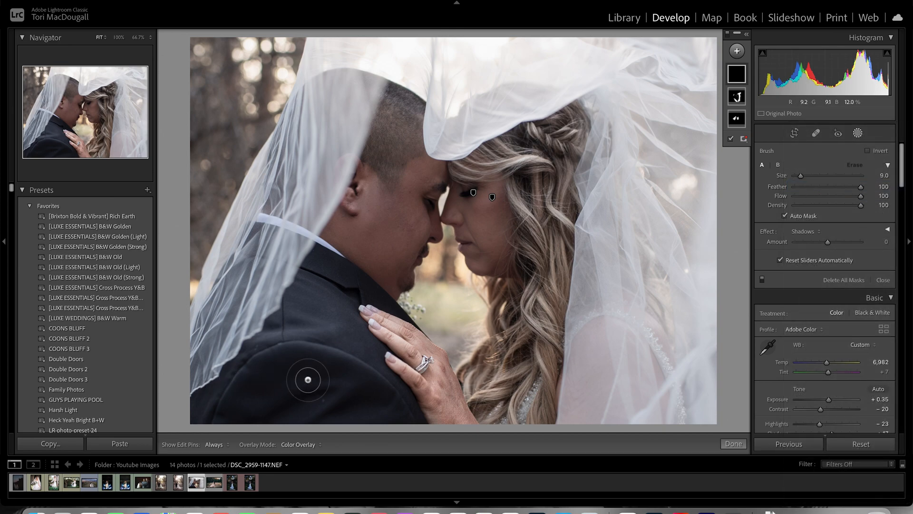
{"action": "mouse_move", "coordinate": [339, 384]}
{"action": "left_mouse_down"}
{"action": "mouse_move", "coordinate": [218, 407]}
{"action": "mouse_move", "coordinate": [317, 294]}
{"action": "mouse_move", "coordinate": [349, 388]}
{"action": "mouse_move", "coordinate": [377, 413]}
{"action": "mouse_move", "coordinate": [342, 360]}
{"action": "mouse_move", "coordinate": [358, 357]}
{"action": "mouse_move", "coordinate": [374, 412]}
{"action": "mouse_move", "coordinate": [195, 411]}
{"action": "mouse_move", "coordinate": [150, 422]}
{"action": "mouse_move", "coordinate": [314, 315]}
{"action": "left_mouse_up"}
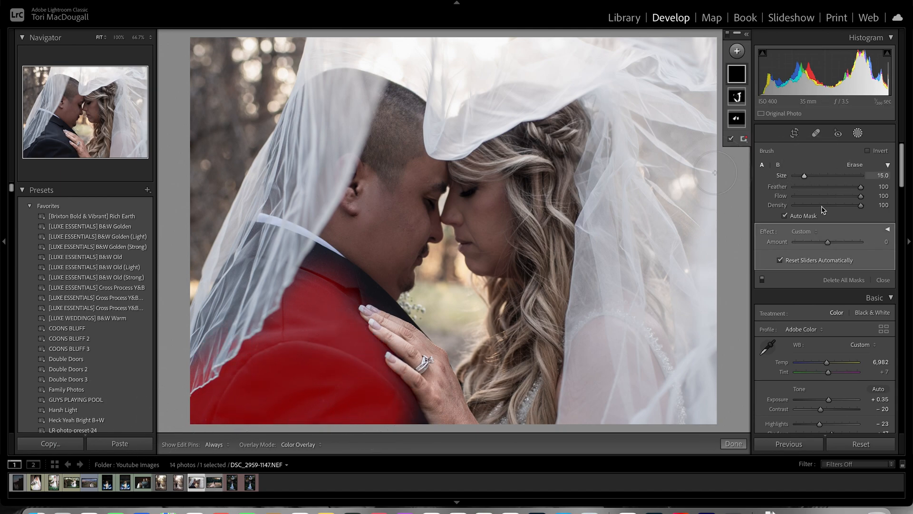
- Reset the jacket mask to the Shadows effect, expand its sliders and set Exposure to -0.67, Contrast to 20 and Blacks to -13
{"action": "left_click", "coordinate": [815, 231]}
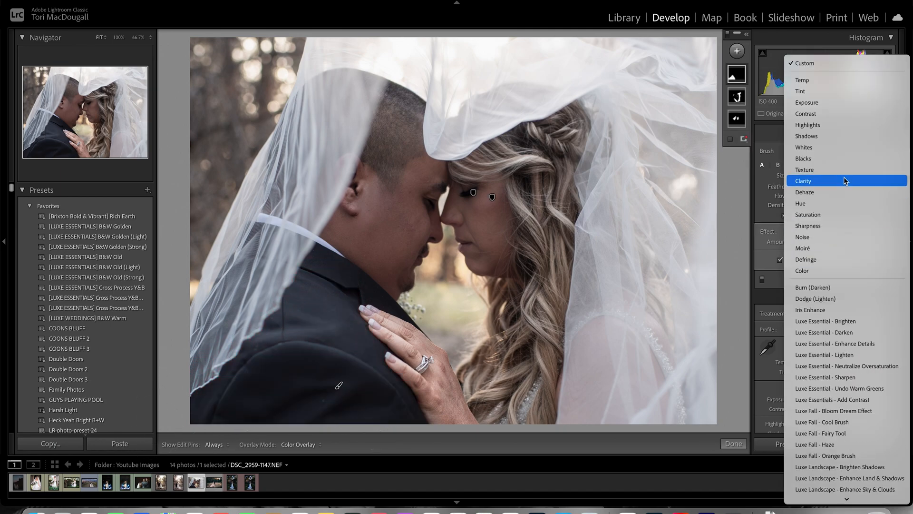
{"action": "left_click", "coordinate": [832, 135]}
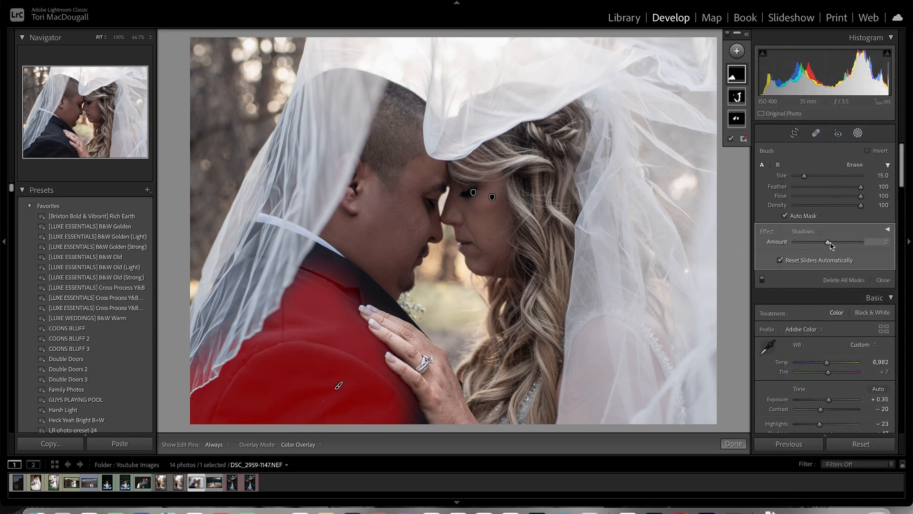
{"action": "left_click", "coordinate": [888, 231]}
{"action": "scroll", "coordinate": [870, 247], "scroll_direction": "down", "scroll_amount": 3}
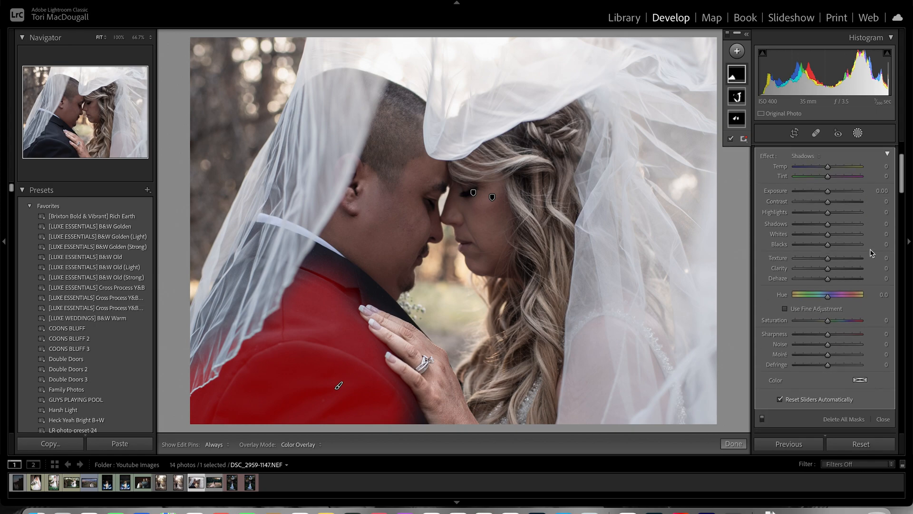
{"action": "left_click_drag", "start_coordinate": [828, 191], "coordinate": [836, 204]}
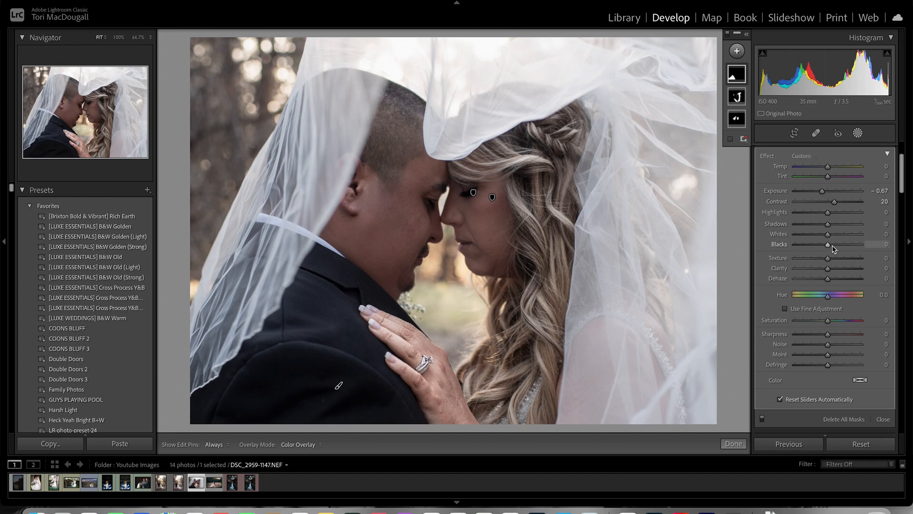
{"action": "left_click_drag", "start_coordinate": [826, 247], "coordinate": [828, 247]}
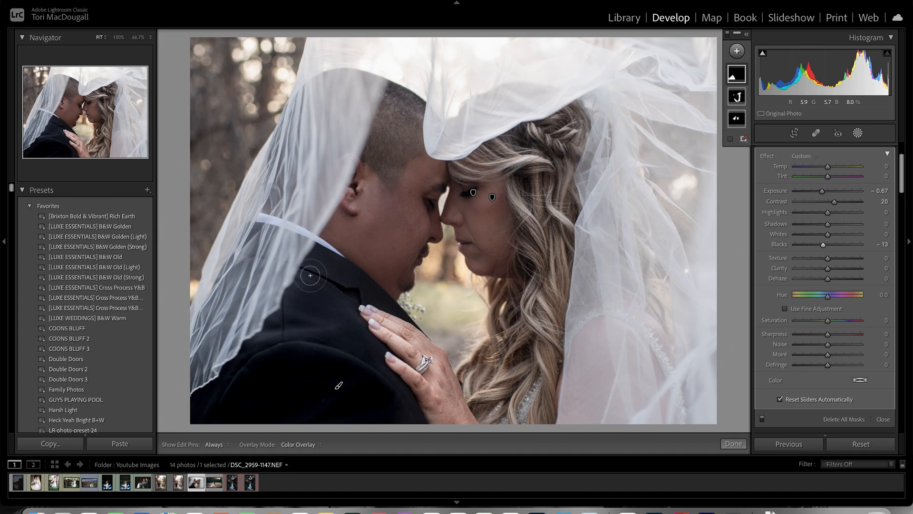
- Extend the jacket mask over the unpainted lapel and jacket edges, and set its Clarity to 34
{"action": "key", "text": "h"}
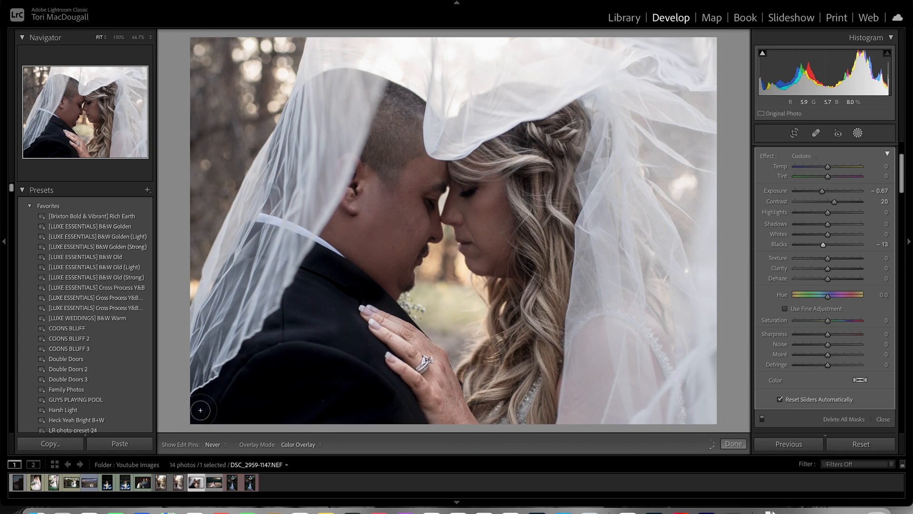
{"action": "key", "text": "h"}
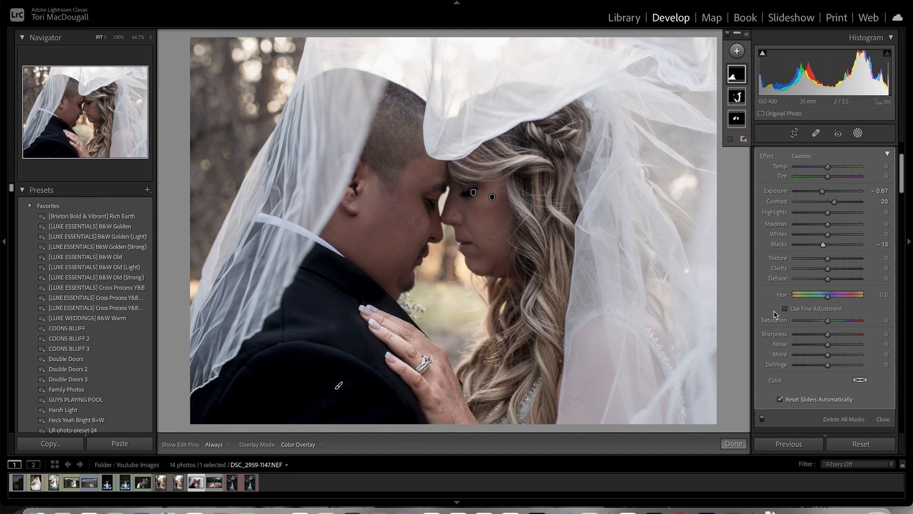
{"action": "left_click_drag", "start_coordinate": [837, 272], "coordinate": [838, 272]}
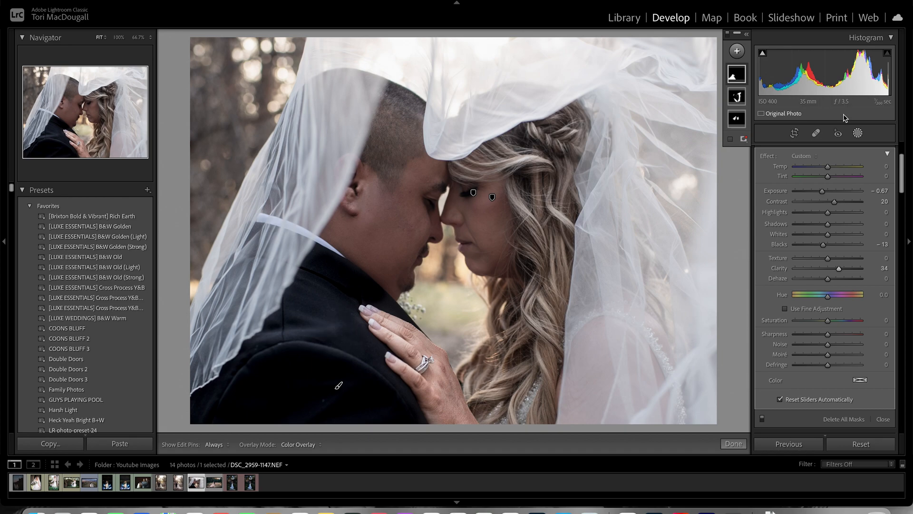
- Create a new brush mask and paint it over the entire veil, including the folds above and between the couple's heads
{"action": "left_click", "coordinate": [737, 51]}
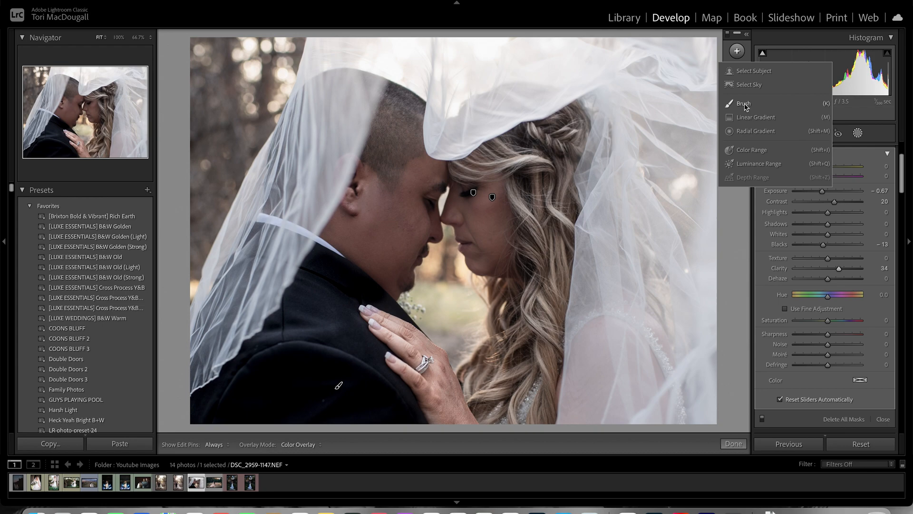
{"action": "left_click", "coordinate": [745, 103]}
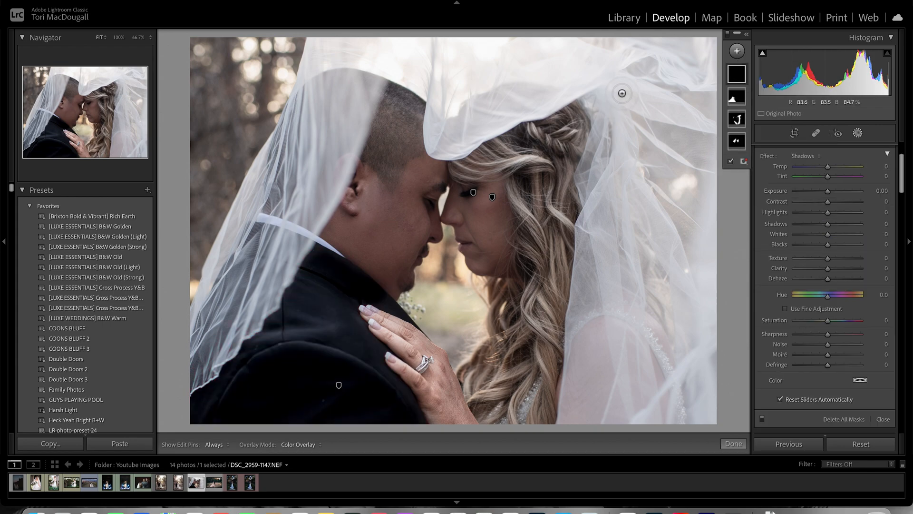
{"action": "mouse_move", "coordinate": [657, 68]}
{"action": "left_mouse_down"}
{"action": "mouse_move", "coordinate": [565, 64]}
{"action": "mouse_move", "coordinate": [461, 107]}
{"action": "mouse_move", "coordinate": [505, 65]}
{"action": "mouse_move", "coordinate": [663, 48]}
{"action": "mouse_move", "coordinate": [638, 161]}
{"action": "mouse_move", "coordinate": [659, 216]}
{"action": "mouse_move", "coordinate": [655, 196]}
{"action": "mouse_move", "coordinate": [653, 303]}
{"action": "mouse_move", "coordinate": [626, 360]}
{"action": "mouse_move", "coordinate": [656, 304]}
{"action": "mouse_move", "coordinate": [680, 140]}
{"action": "mouse_move", "coordinate": [691, 160]}
{"action": "mouse_move", "coordinate": [699, 297]}
{"action": "mouse_move", "coordinate": [718, 396]}
{"action": "mouse_move", "coordinate": [606, 383]}
{"action": "left_mouse_up"}
{"action": "mouse_move", "coordinate": [699, 147]}
{"action": "left_mouse_down"}
{"action": "mouse_move", "coordinate": [706, 72]}
{"action": "mouse_move", "coordinate": [683, 206]}
{"action": "left_mouse_up"}
{"action": "mouse_move", "coordinate": [677, 89]}
{"action": "left_mouse_down"}
{"action": "mouse_move", "coordinate": [484, 50]}
{"action": "mouse_move", "coordinate": [370, 42]}
{"action": "mouse_move", "coordinate": [315, 82]}
{"action": "mouse_move", "coordinate": [259, 200]}
{"action": "mouse_move", "coordinate": [224, 328]}
{"action": "mouse_move", "coordinate": [252, 214]}
{"action": "mouse_move", "coordinate": [370, 61]}
{"action": "mouse_move", "coordinate": [223, 238]}
{"action": "mouse_move", "coordinate": [181, 352]}
{"action": "mouse_move", "coordinate": [219, 392]}
{"action": "left_mouse_up"}
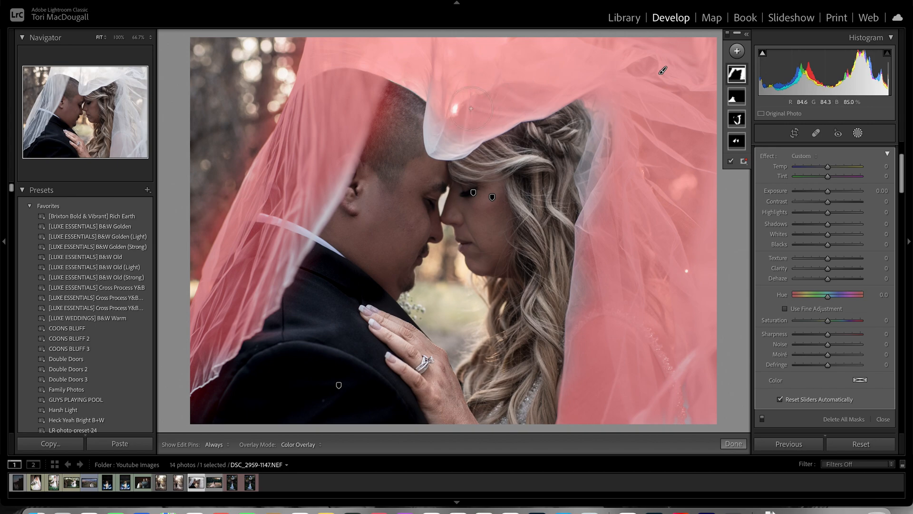
{"action": "key", "text": "h"}
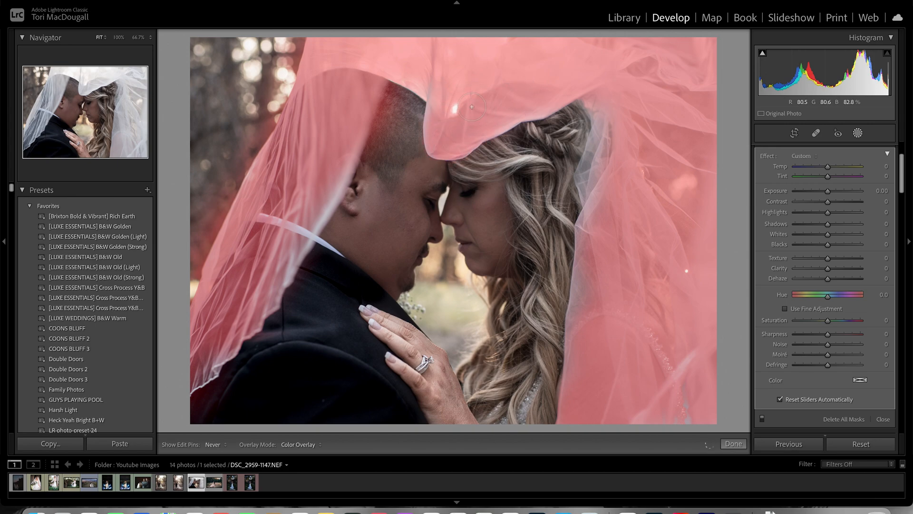
{"action": "key", "text": "h"}
- Set the veil mask to Contrast -30, Highlights -51, Whites 41, Texture -66 and Temp -7
{"action": "left_click_drag", "start_coordinate": [828, 234], "coordinate": [813, 215]}
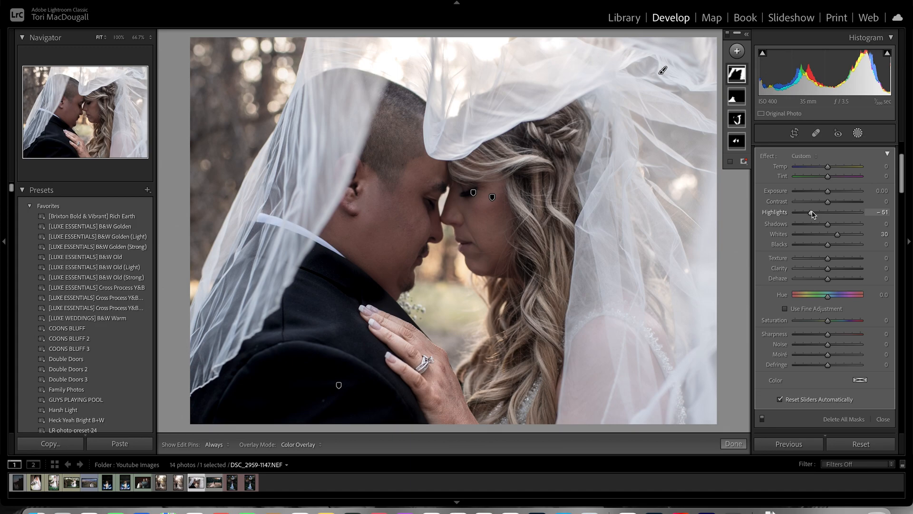
{"action": "left_click_drag", "start_coordinate": [829, 204], "coordinate": [817, 204]}
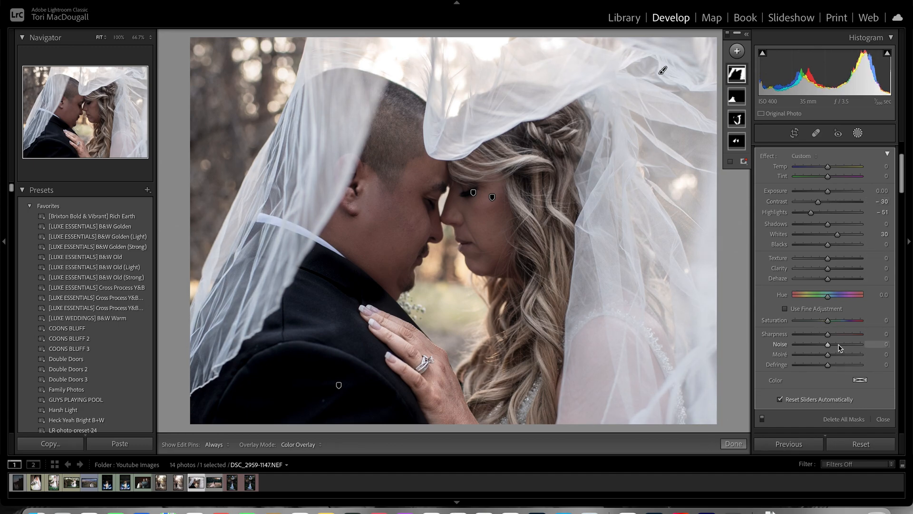
{"action": "left_click_drag", "start_coordinate": [828, 261], "coordinate": [808, 265]}
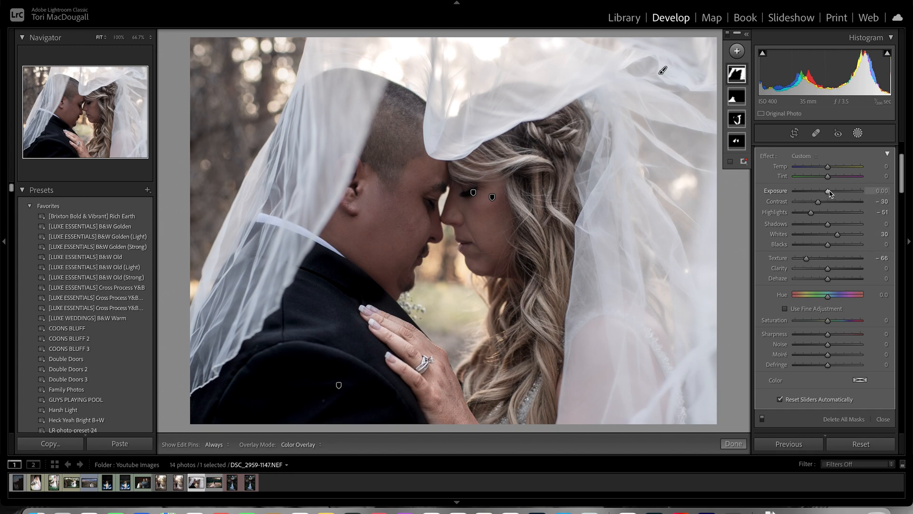
{"action": "left_click_drag", "start_coordinate": [837, 234], "coordinate": [841, 235]}
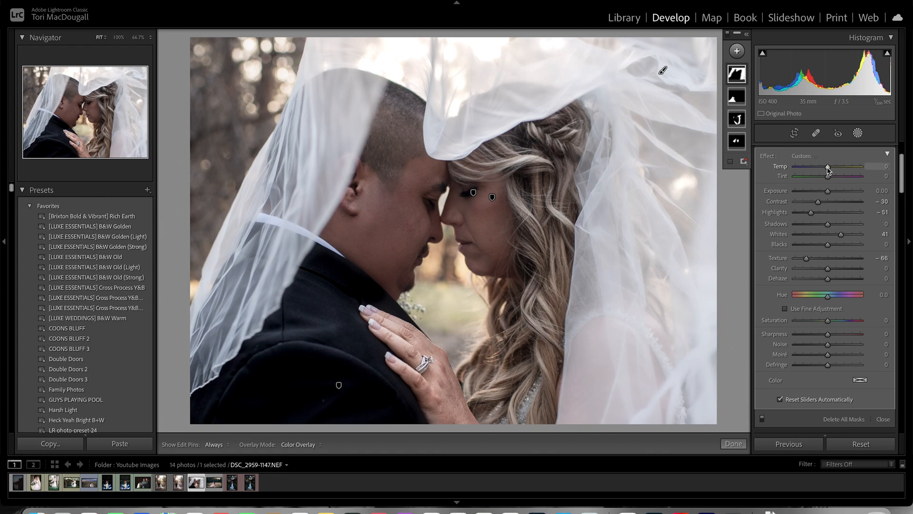
{"action": "left_click_drag", "start_coordinate": [828, 168], "coordinate": [826, 168]}
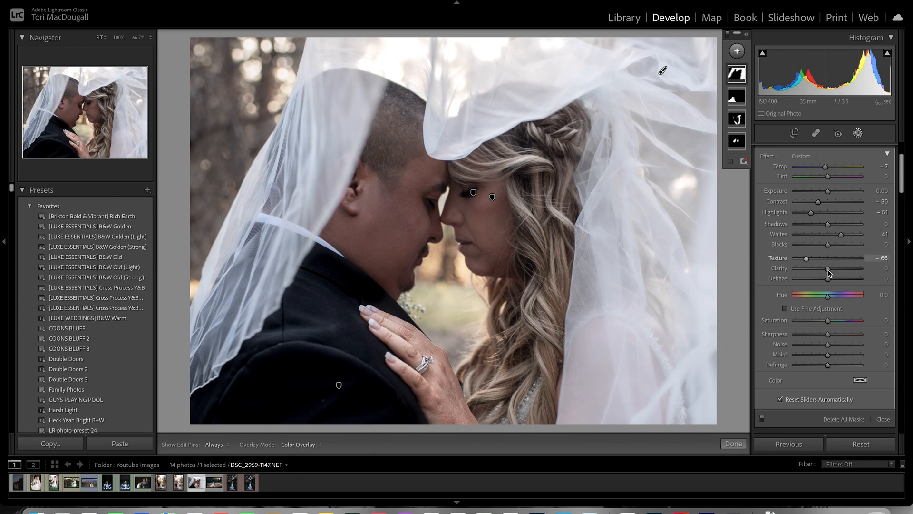
- Set the veil mask's Clarity to -37
{"action": "left_click_drag", "start_coordinate": [828, 269], "coordinate": [815, 274]}
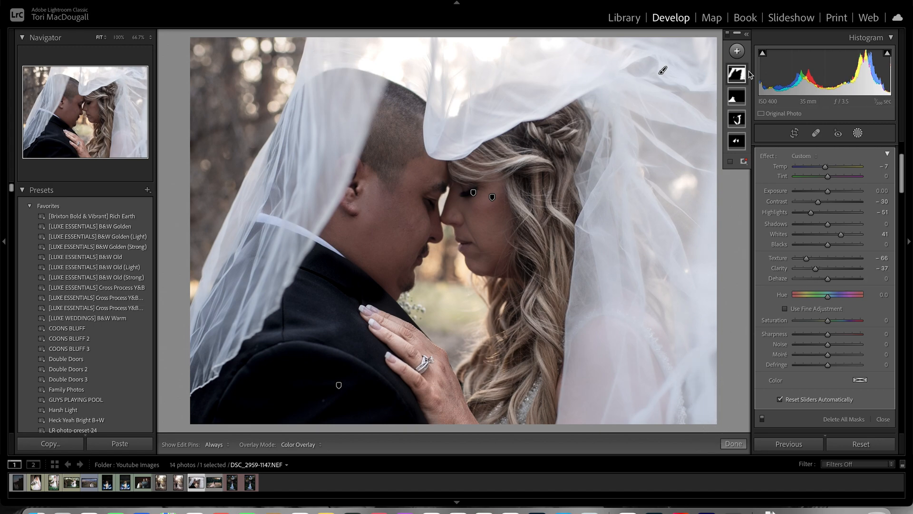
- Create a new brush mask over the bride's and groom's faces, set its Exposure to 0.42 and finish masking
{"action": "left_click", "coordinate": [738, 51]}
{"action": "left_click", "coordinate": [744, 104]}
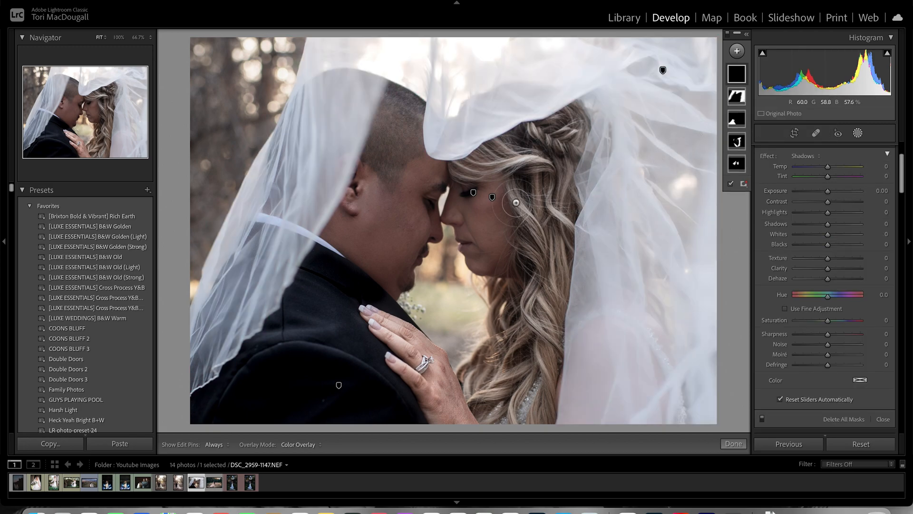
{"action": "left_click_drag", "start_coordinate": [518, 192], "coordinate": [456, 238]}
{"action": "mouse_move", "coordinate": [414, 173]}
{"action": "left_mouse_down"}
{"action": "mouse_move", "coordinate": [414, 199]}
{"action": "mouse_move", "coordinate": [391, 225]}
{"action": "mouse_move", "coordinate": [388, 255]}
{"action": "mouse_move", "coordinate": [401, 269]}
{"action": "mouse_move", "coordinate": [377, 216]}
{"action": "mouse_move", "coordinate": [412, 156]}
{"action": "mouse_move", "coordinate": [350, 243]}
{"action": "mouse_move", "coordinate": [409, 109]}
{"action": "mouse_move", "coordinate": [406, 97]}
{"action": "mouse_move", "coordinate": [386, 243]}
{"action": "left_mouse_up"}
{"action": "key", "text": "h"}
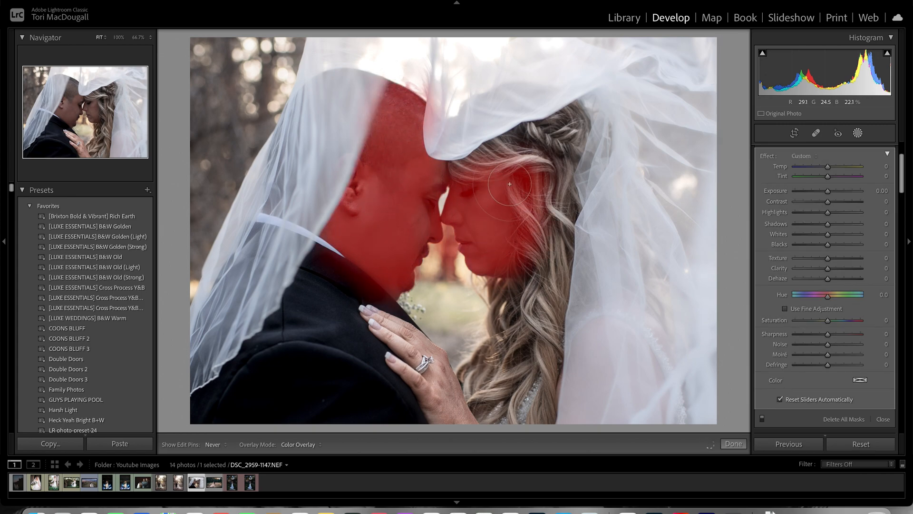
{"action": "left_click_drag", "start_coordinate": [828, 192], "coordinate": [833, 195]}
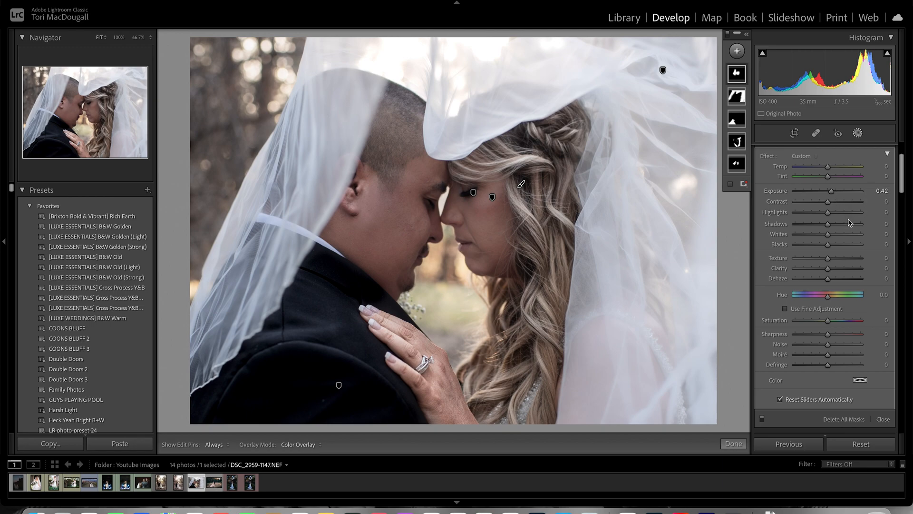
{"action": "left_click", "coordinate": [733, 443]}
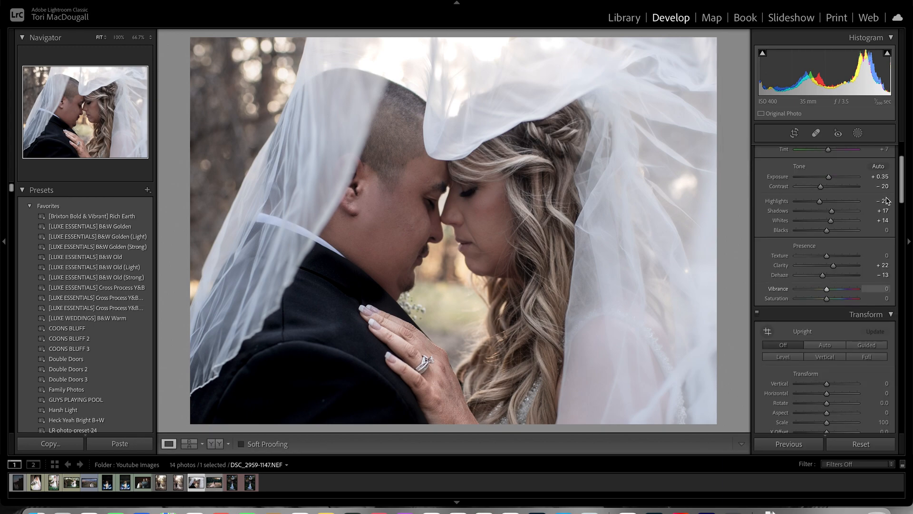
- Try a post-crop vignette with Amount -43 on the photo and reset the amount to its default
{"action": "scroll", "coordinate": [897, 247], "scroll_direction": "down", "scroll_amount": 10}
{"action": "left_click_drag", "start_coordinate": [898, 247], "coordinate": [900, 395]}
{"action": "left_click_drag", "start_coordinate": [827, 335], "coordinate": [814, 341]}
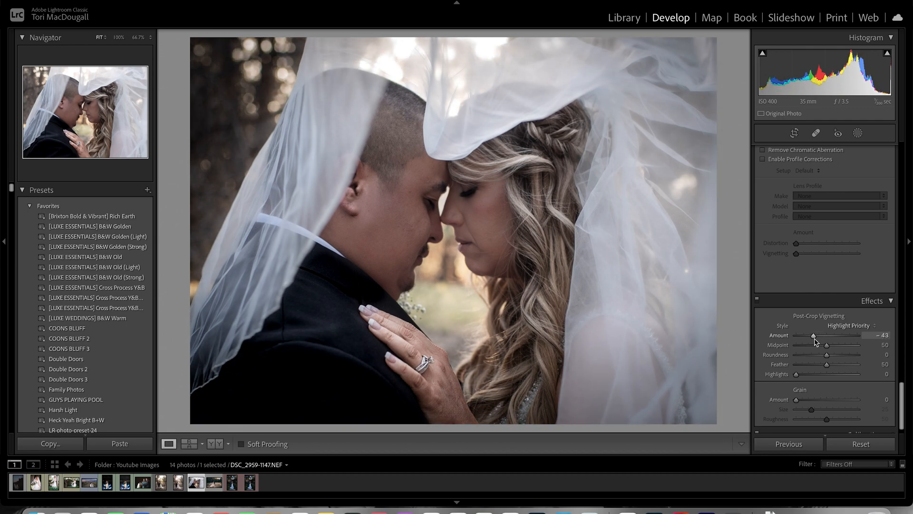
{"action": "mouse_move", "coordinate": [827, 346]}
{"action": "left_mouse_down"}
{"action": "mouse_move", "coordinate": [840, 347]}
{"action": "mouse_move", "coordinate": [827, 349]}
{"action": "left_mouse_up"}
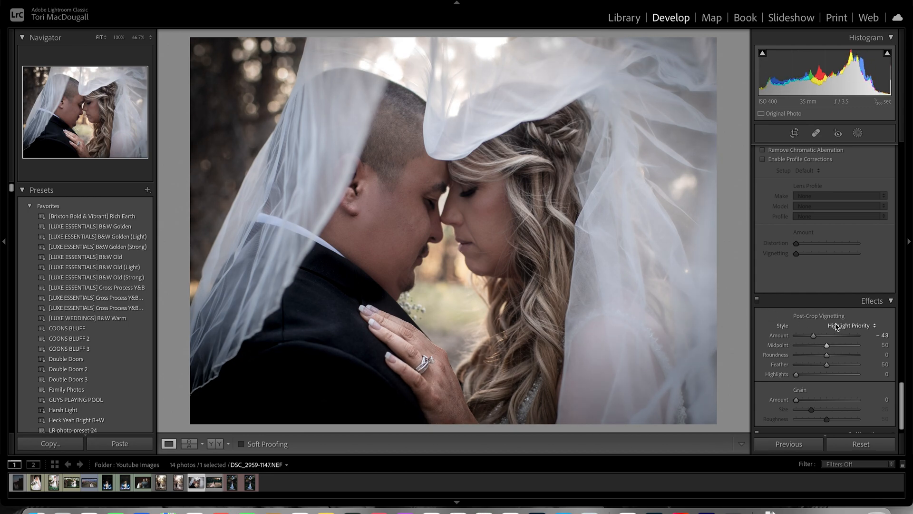
{"action": "double_click", "coordinate": [786, 336]}
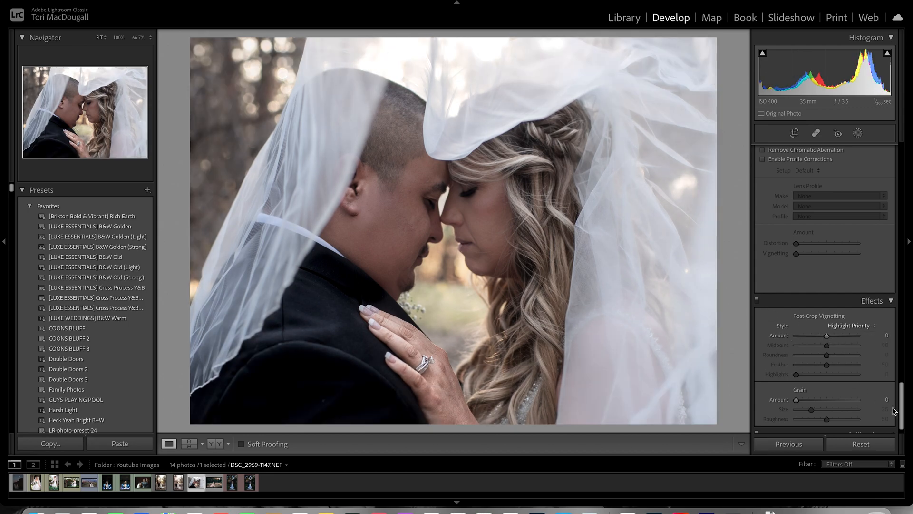
- Create a new brush mask over the background trees beside the groom's veil and set its Exposure to -0.83
{"action": "left_click_drag", "start_coordinate": [902, 393], "coordinate": [898, 136]}
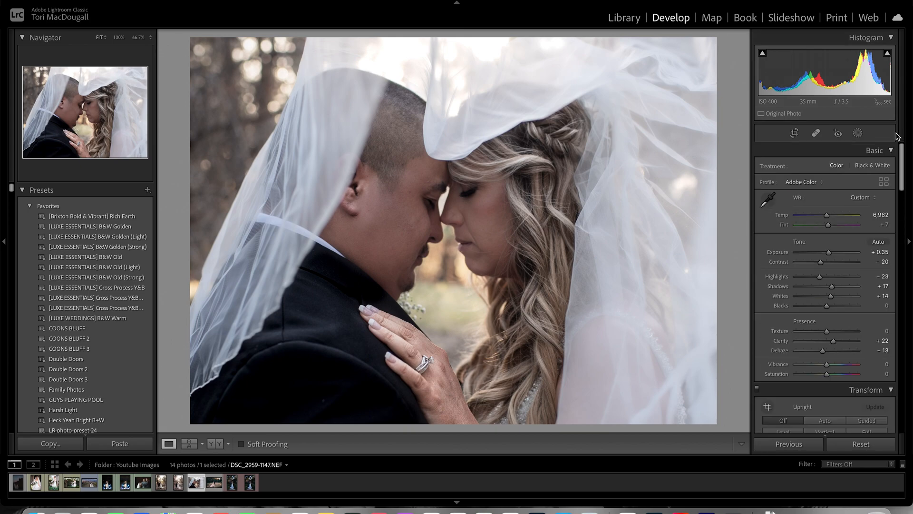
{"action": "left_click", "coordinate": [858, 132]}
{"action": "left_click", "coordinate": [737, 51]}
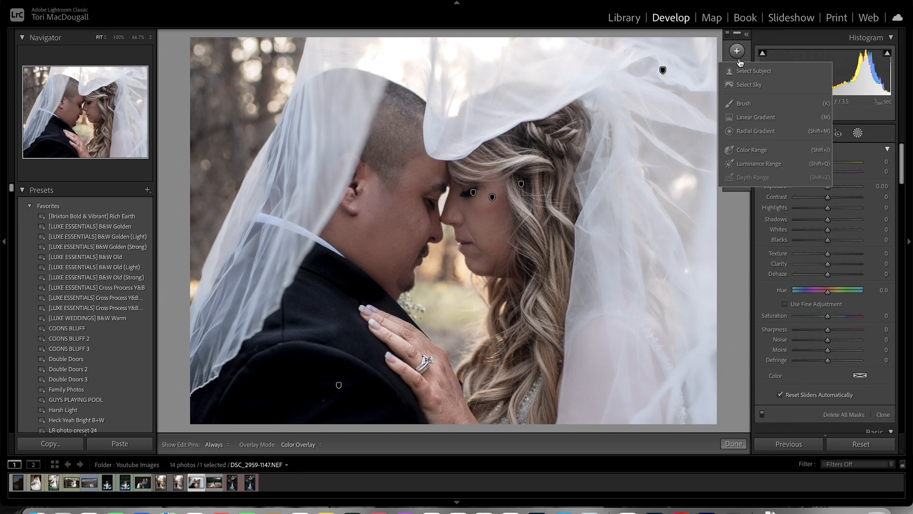
{"action": "left_click", "coordinate": [743, 103]}
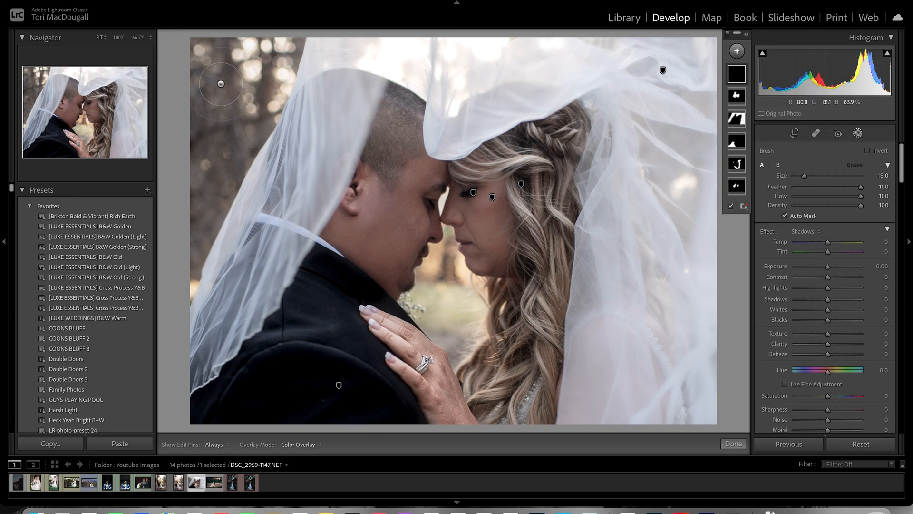
{"action": "mouse_move", "coordinate": [199, 71]}
{"action": "left_mouse_down"}
{"action": "mouse_move", "coordinate": [238, 81]}
{"action": "mouse_move", "coordinate": [204, 205]}
{"action": "mouse_move", "coordinate": [171, 264]}
{"action": "mouse_move", "coordinate": [227, 94]}
{"action": "mouse_move", "coordinate": [291, 1]}
{"action": "mouse_move", "coordinate": [171, 219]}
{"action": "mouse_move", "coordinate": [162, 302]}
{"action": "left_mouse_up"}
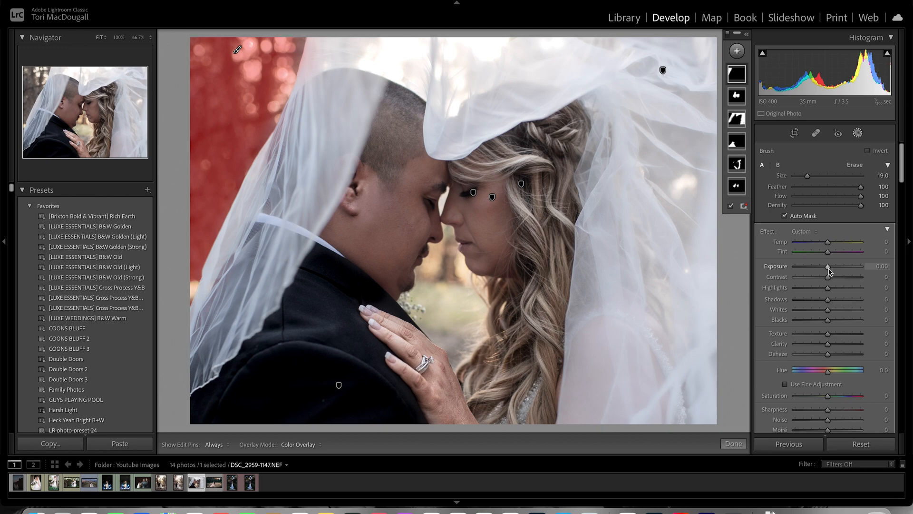
{"action": "left_click_drag", "start_coordinate": [829, 268], "coordinate": [821, 267]}
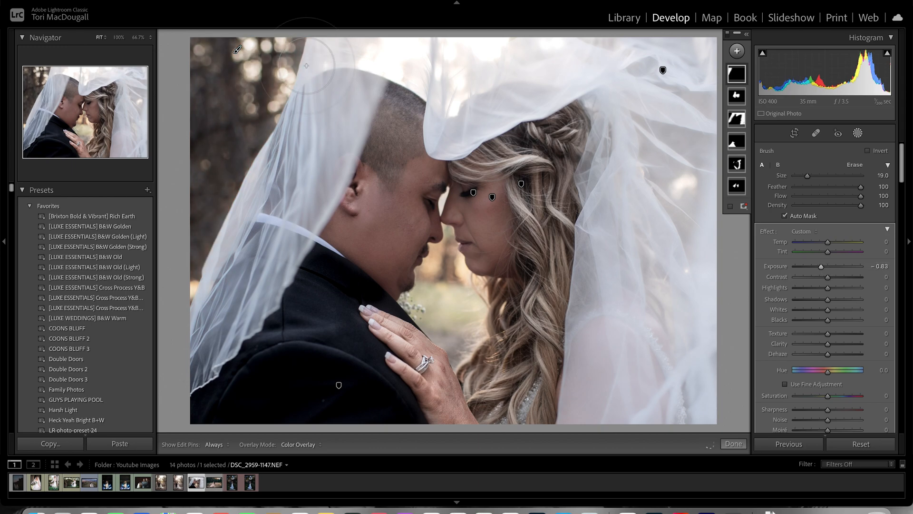
- Extend the background mask with a smaller brush along the veil's edge and into the gap between the couple, down to size 10
{"action": "key", "text": "bracketleft"}
{"action": "key", "text": "bracketleft"}
{"action": "mouse_move", "coordinate": [288, 61]}
{"action": "left_mouse_down"}
{"action": "mouse_move", "coordinate": [212, 152]}
{"action": "mouse_move", "coordinate": [244, 50]}
{"action": "mouse_move", "coordinate": [183, 209]}
{"action": "mouse_move", "coordinate": [176, 267]}
{"action": "left_mouse_up"}
{"action": "key", "text": "bracketleft"}
{"action": "key", "text": "bracketleft"}
{"action": "mouse_move", "coordinate": [445, 298]}
{"action": "left_mouse_down"}
{"action": "mouse_move", "coordinate": [457, 332]}
{"action": "mouse_move", "coordinate": [447, 263]}
{"action": "mouse_move", "coordinate": [427, 288]}
{"action": "mouse_move", "coordinate": [442, 322]}
{"action": "mouse_move", "coordinate": [468, 302]}
{"action": "mouse_move", "coordinate": [460, 282]}
{"action": "mouse_move", "coordinate": [471, 328]}
{"action": "mouse_move", "coordinate": [440, 274]}
{"action": "left_mouse_up"}
{"action": "mouse_move", "coordinate": [422, 310]}
{"action": "left_mouse_down"}
{"action": "mouse_move", "coordinate": [460, 351]}
{"action": "mouse_move", "coordinate": [471, 337]}
{"action": "mouse_move", "coordinate": [476, 286]}
{"action": "mouse_move", "coordinate": [474, 299]}
{"action": "mouse_move", "coordinate": [512, 339]}
{"action": "left_mouse_up"}
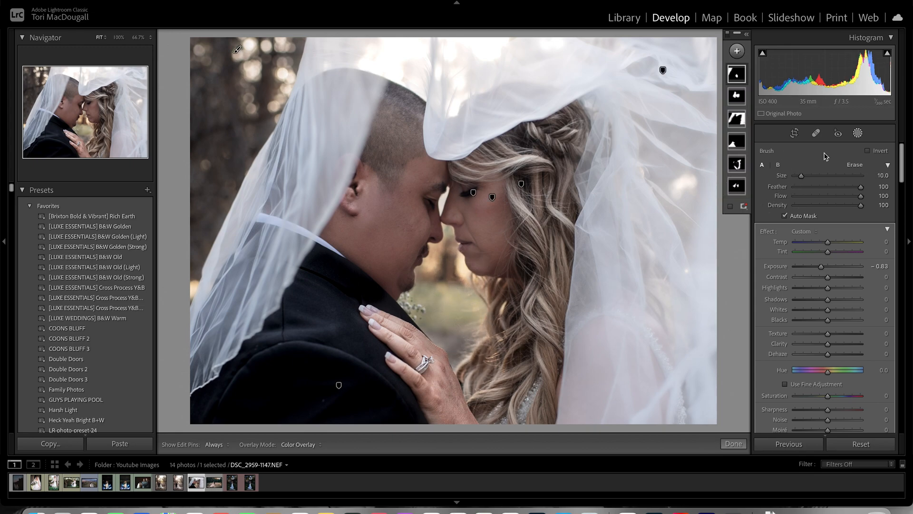
- Erase the background mask from the bride's hand and both chins with a size 4 brush, and slightly lower the mask's Shadows
{"action": "left_click", "coordinate": [855, 165]}
{"action": "scroll", "coordinate": [425, 336], "scroll_direction": "up", "scroll_amount": 3}
{"action": "mouse_move", "coordinate": [422, 335]}
{"action": "left_mouse_down"}
{"action": "mouse_move", "coordinate": [446, 367]}
{"action": "mouse_move", "coordinate": [399, 323]}
{"action": "mouse_move", "coordinate": [448, 379]}
{"action": "left_mouse_up"}
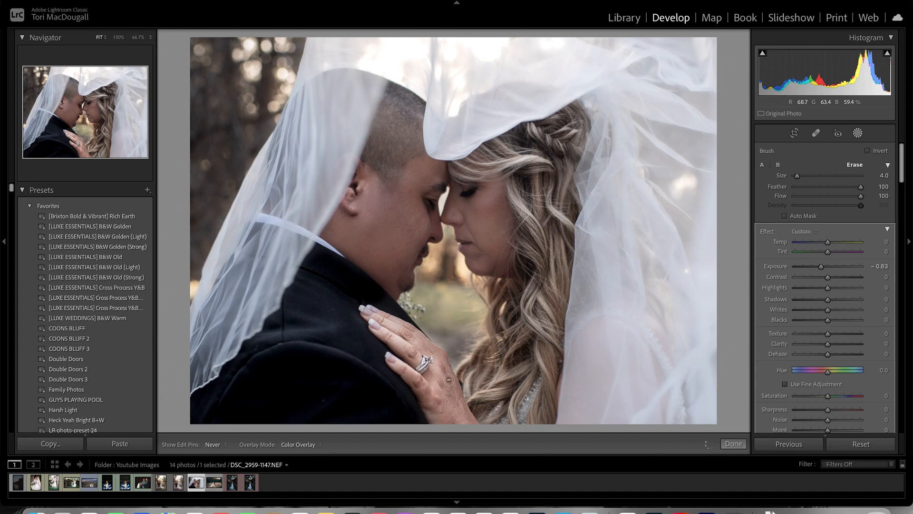
{"action": "left_click_drag", "start_coordinate": [467, 241], "coordinate": [495, 269]}
{"action": "mouse_move", "coordinate": [413, 256]}
{"action": "left_mouse_down"}
{"action": "mouse_move", "coordinate": [397, 294]}
{"action": "mouse_move", "coordinate": [389, 293]}
{"action": "left_mouse_up"}
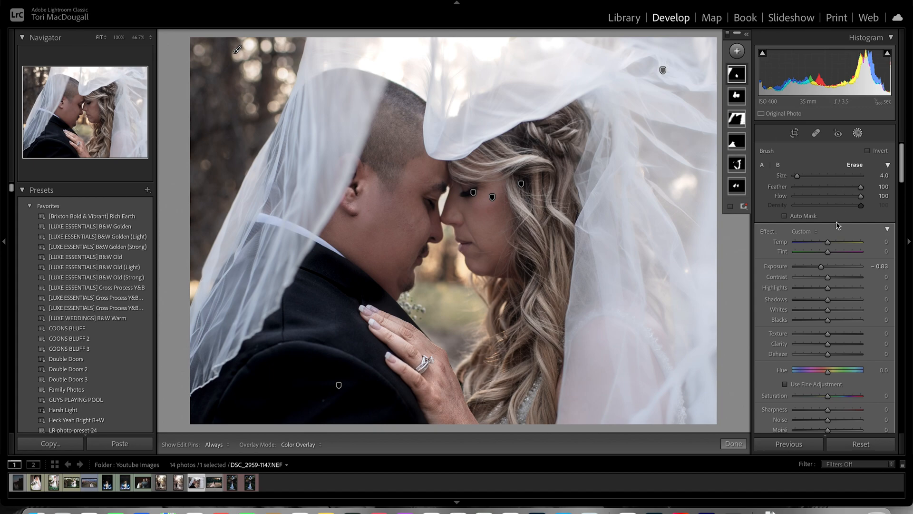
{"action": "left_click_drag", "start_coordinate": [828, 299], "coordinate": [824, 302]}
- Shift the crop frame lower on the photo to leave less space above the couple's heads, and apply the crop
{"action": "left_click", "coordinate": [795, 134]}
{"action": "left_click_drag", "start_coordinate": [553, 221], "coordinate": [553, 205]}
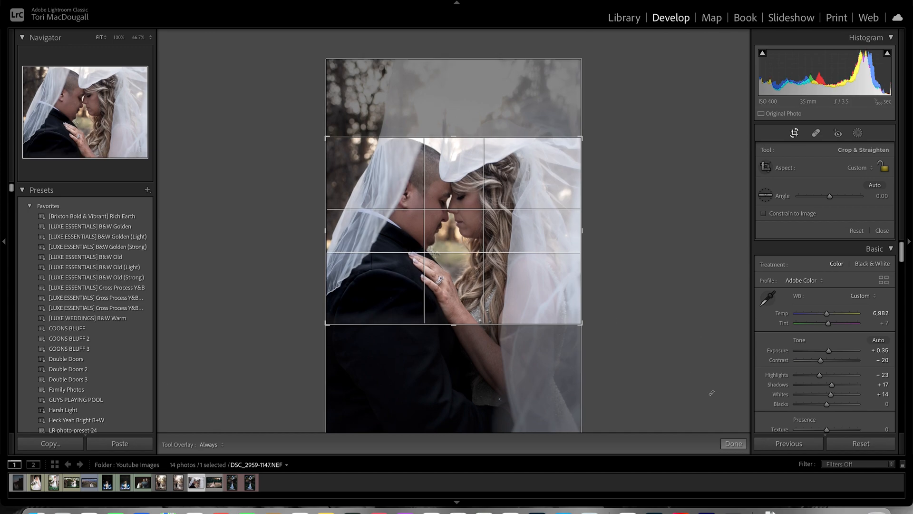
{"action": "left_click", "coordinate": [734, 443]}
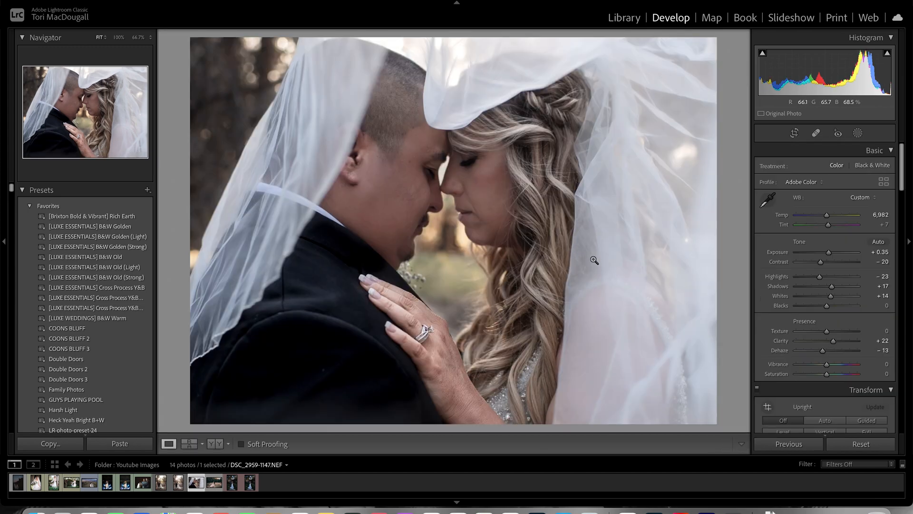